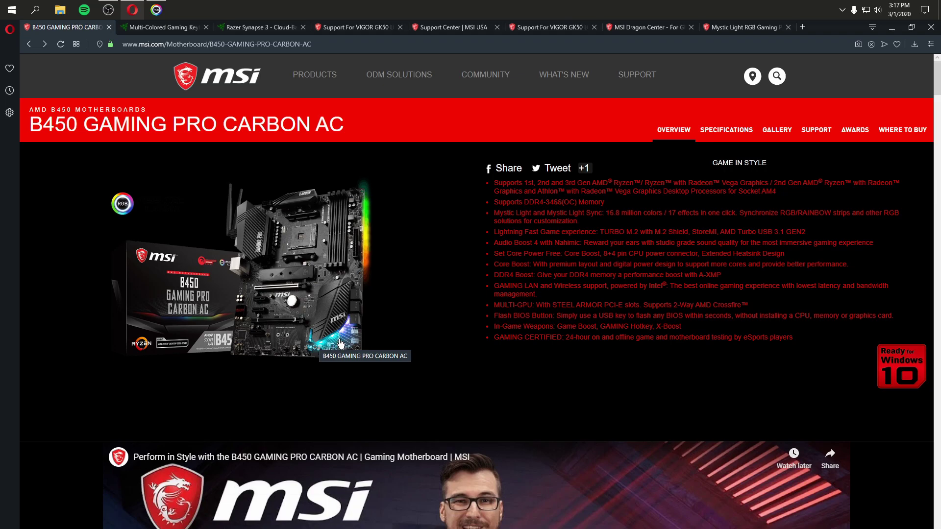
Bring the MSI Mystic Light app up over the B450 GAMING PRO CARBON AC page from the taskbar
{"action": "left_click", "coordinate": [155, 9]}
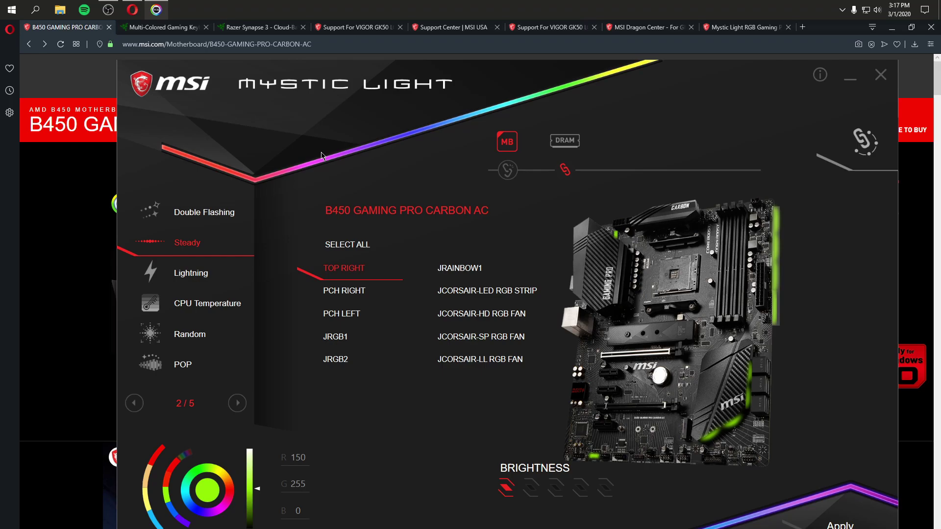
Switch between the DRAM and MB lighting views twice, ending on the motherboard's Steady mode
{"action": "left_click", "coordinate": [563, 143]}
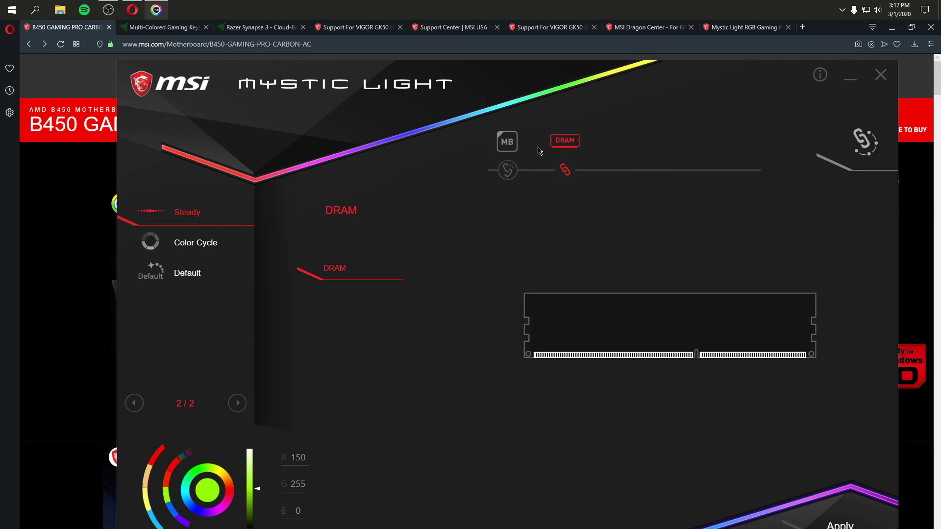
{"action": "left_click", "coordinate": [506, 146]}
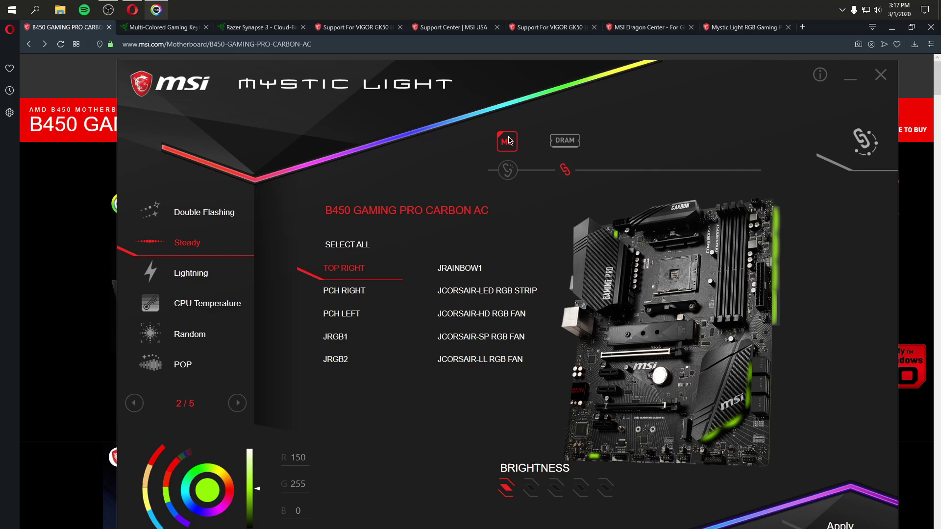
{"action": "left_click", "coordinate": [566, 142]}
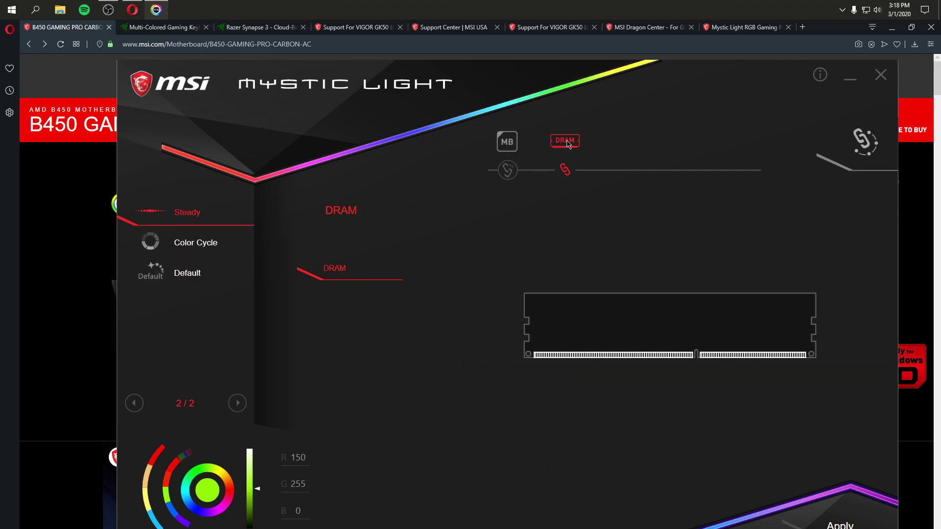
{"action": "left_click", "coordinate": [507, 142]}
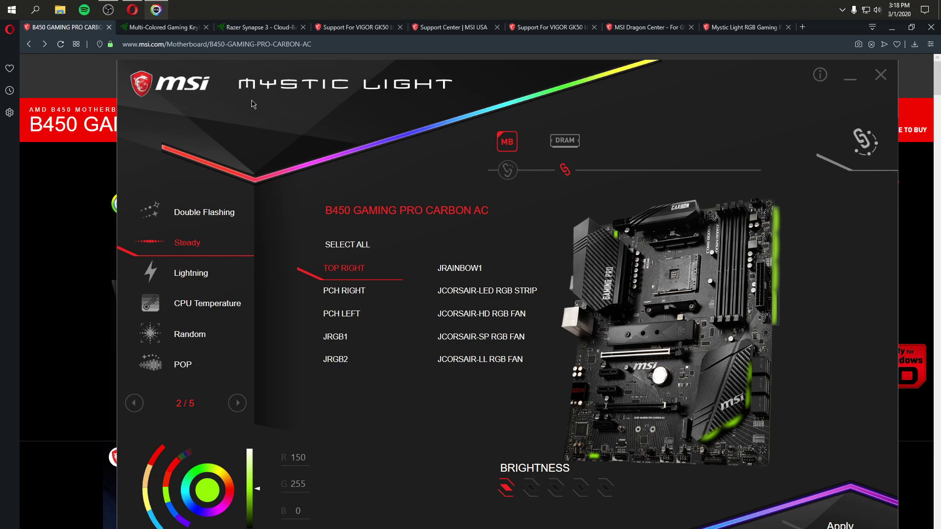
Close Mystic Light, browse the Razer Cynosa Chroma page, then switch to the Synapse 3 page
{"action": "left_click", "coordinate": [852, 82]}
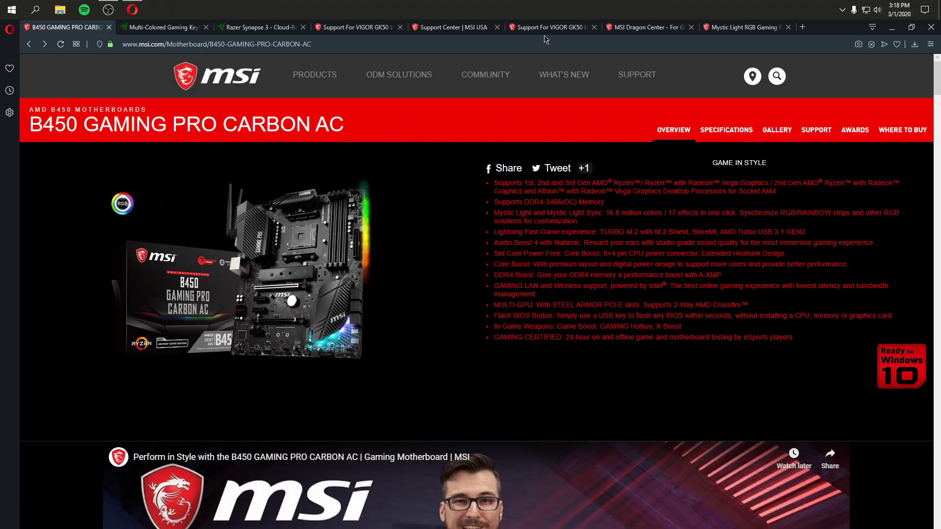
{"action": "left_click", "coordinate": [153, 28]}
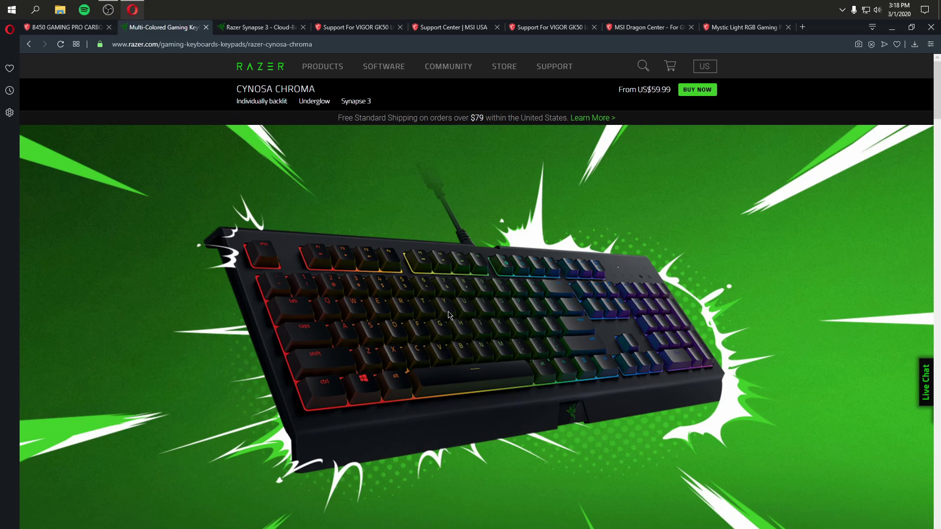
{"action": "scroll", "coordinate": [449, 315], "scroll_direction": "down", "scroll_amount": 10}
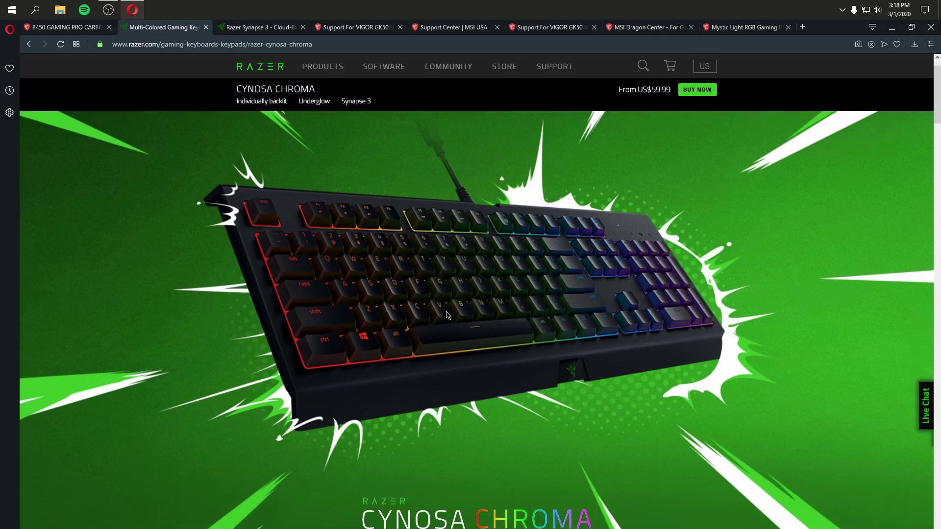
{"action": "scroll", "coordinate": [447, 315], "scroll_direction": "up", "scroll_amount": 5}
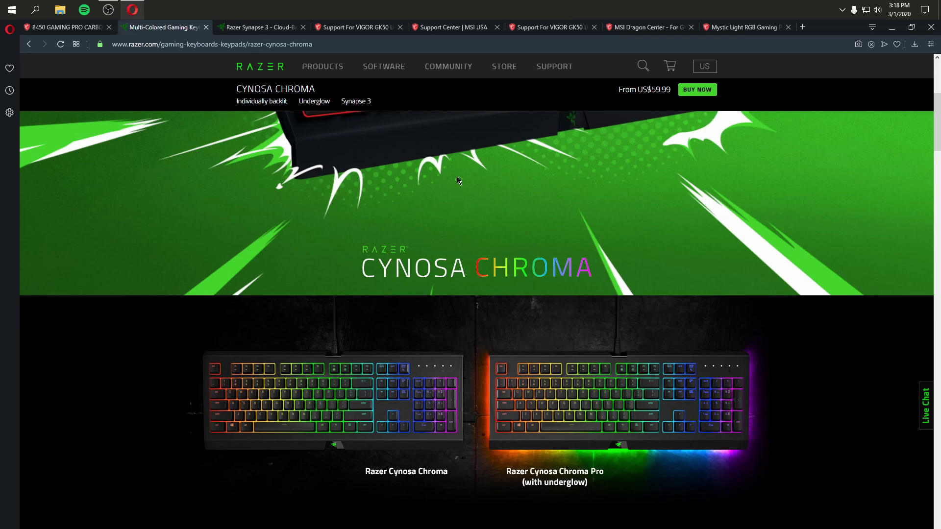
{"action": "left_click", "coordinate": [260, 27]}
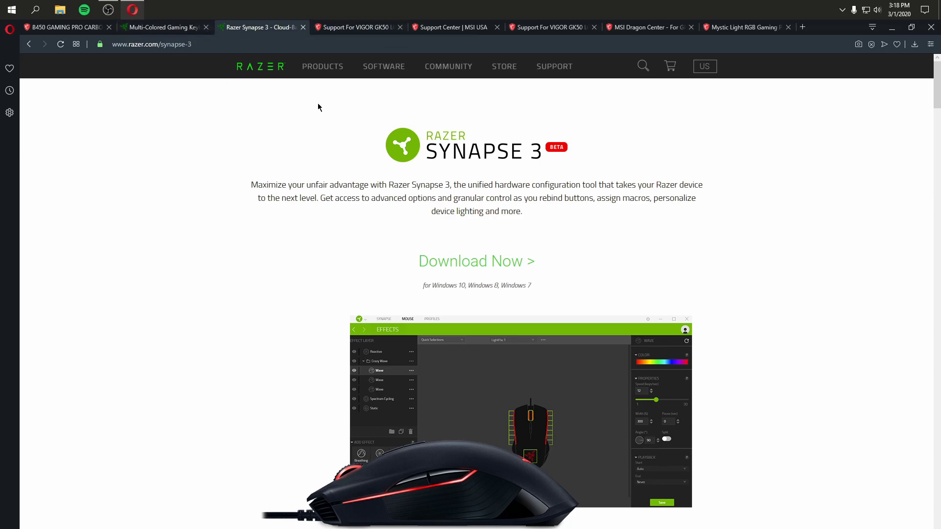
{"action": "left_click", "coordinate": [358, 28]}
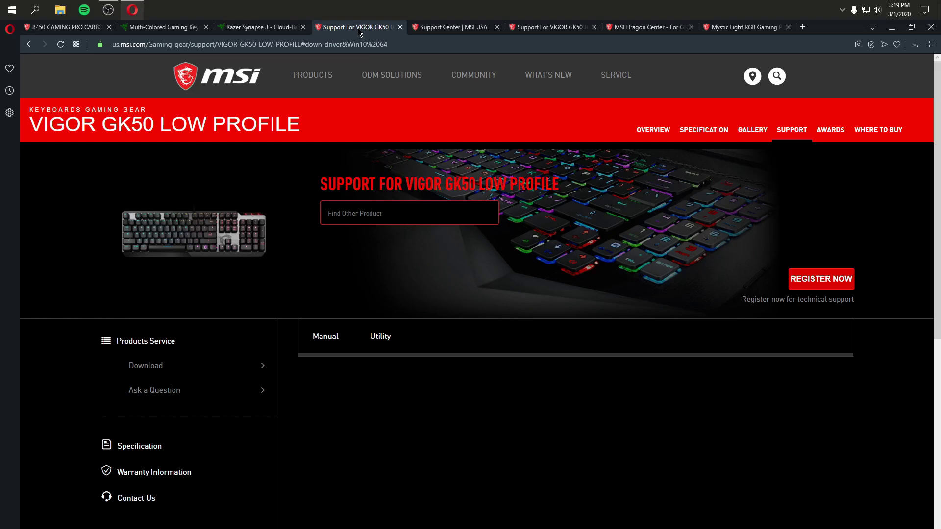
{"action": "left_click", "coordinate": [88, 29]}
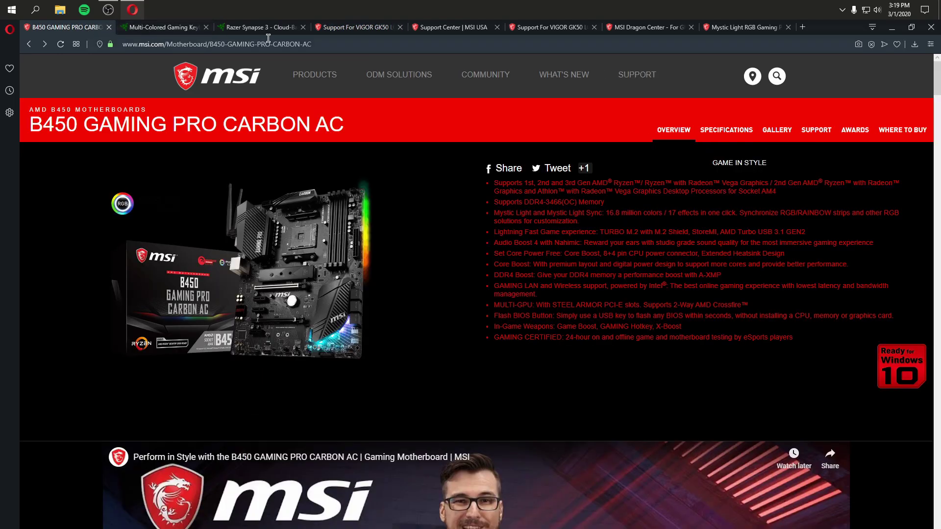
{"action": "left_click", "coordinate": [342, 28]}
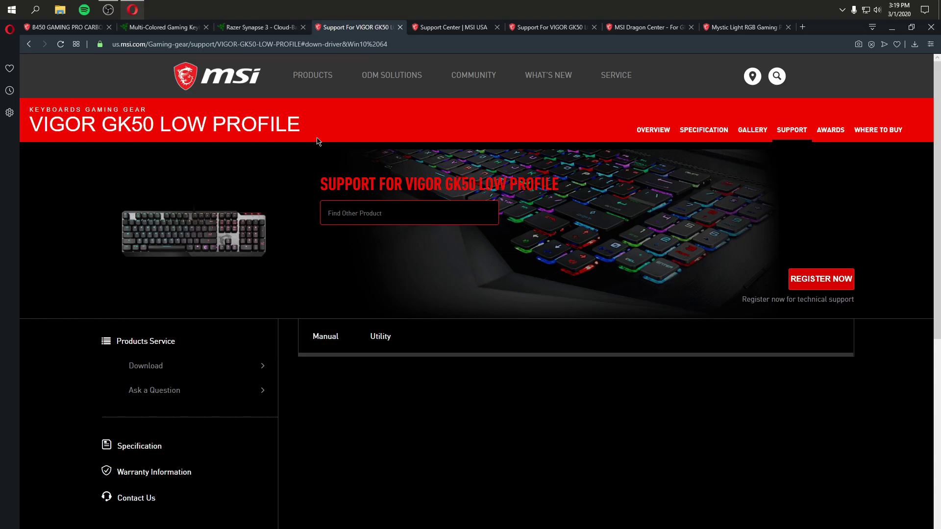
{"action": "right_click", "coordinate": [790, 99]}
Relaunch Mystic Light from the hidden tray icons, then bring Opera's VIGOR GK50 page forward
{"action": "left_click", "coordinate": [842, 9]}
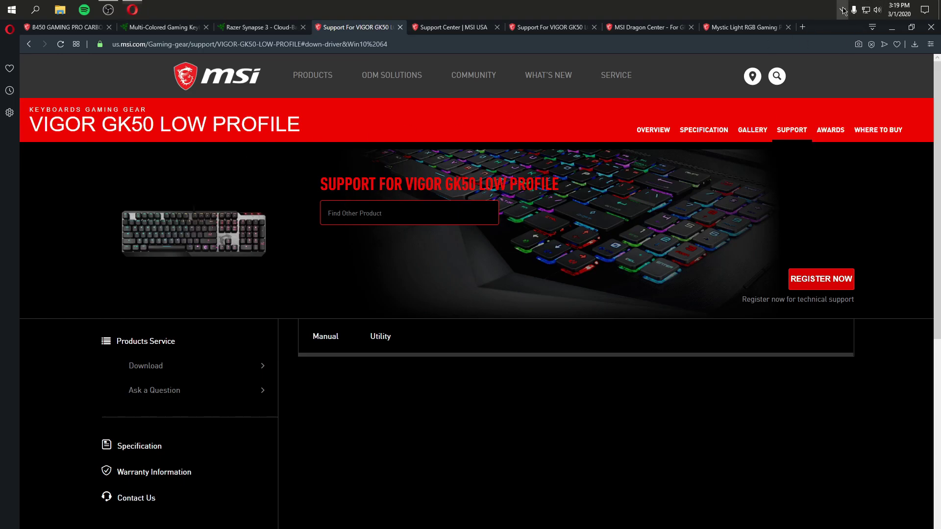
{"action": "left_click", "coordinate": [862, 29]}
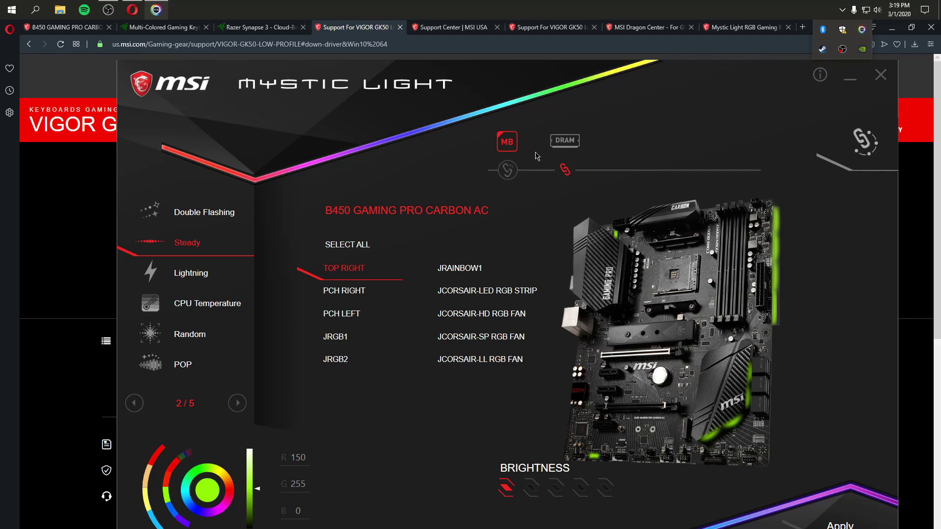
{"action": "left_click", "coordinate": [88, 211]}
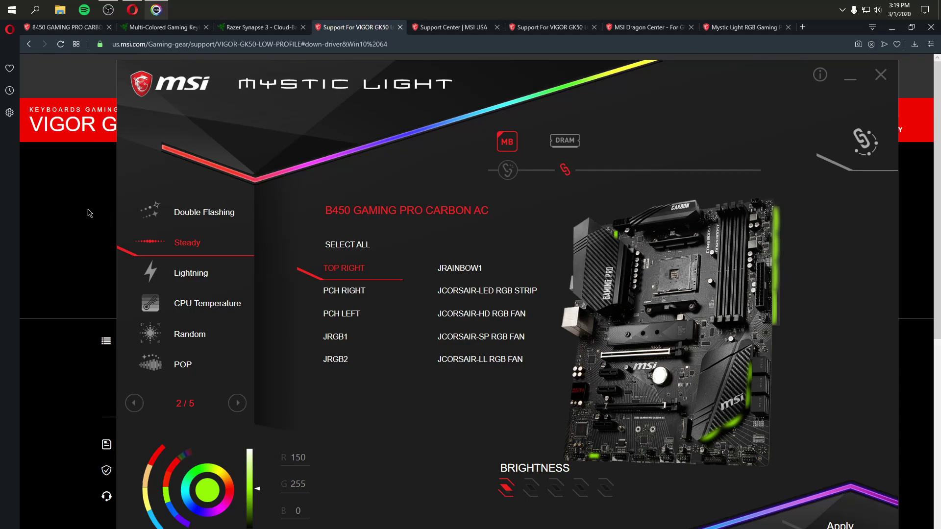
{"action": "left_click", "coordinate": [74, 232]}
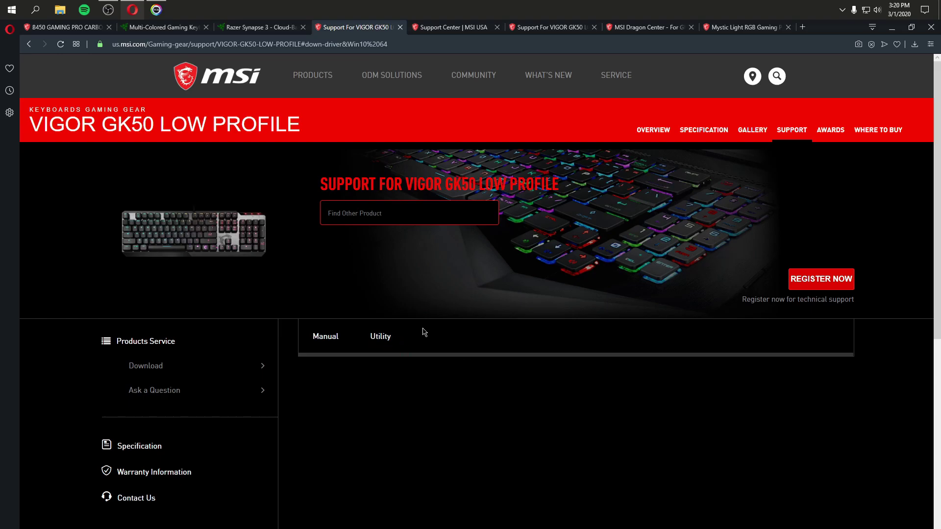
Filter the VIGOR GK50 utilities to Win10 64, then load the MSI USA home page from Support Center
{"action": "left_click", "coordinate": [392, 337]}
{"action": "left_click", "coordinate": [382, 412]}
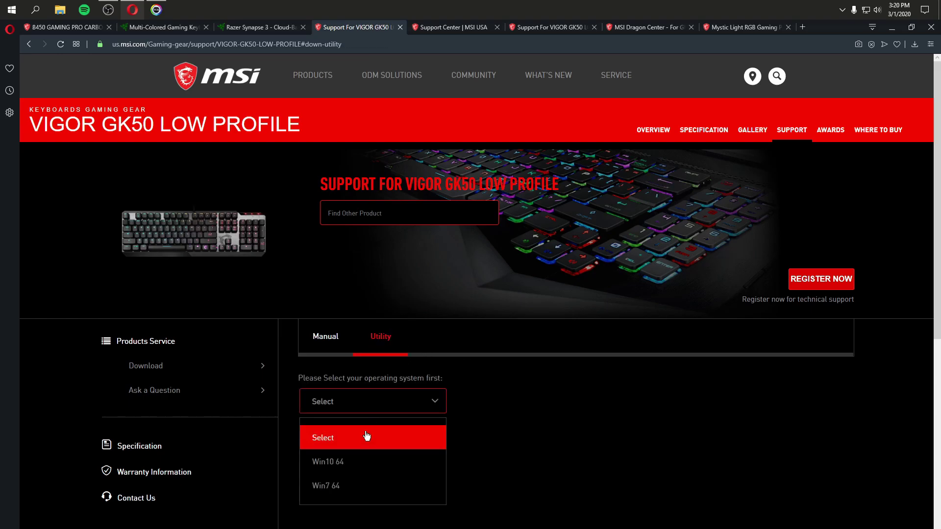
{"action": "left_click", "coordinate": [345, 463]}
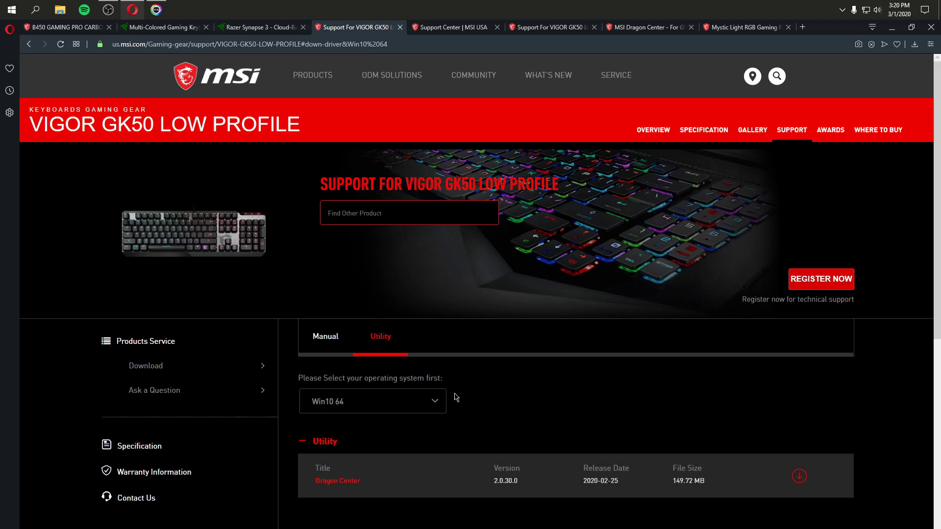
{"action": "left_click", "coordinate": [460, 27]}
{"action": "left_click", "coordinate": [210, 78]}
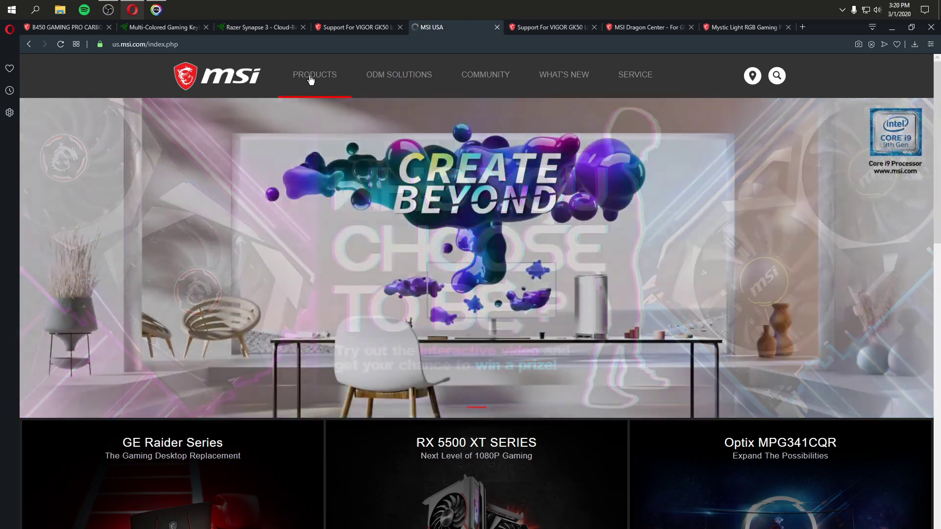
Visit MSI's Service and Support page from the top menu, then return to the MSI home page
{"action": "mouse_move", "coordinate": [311, 80]}
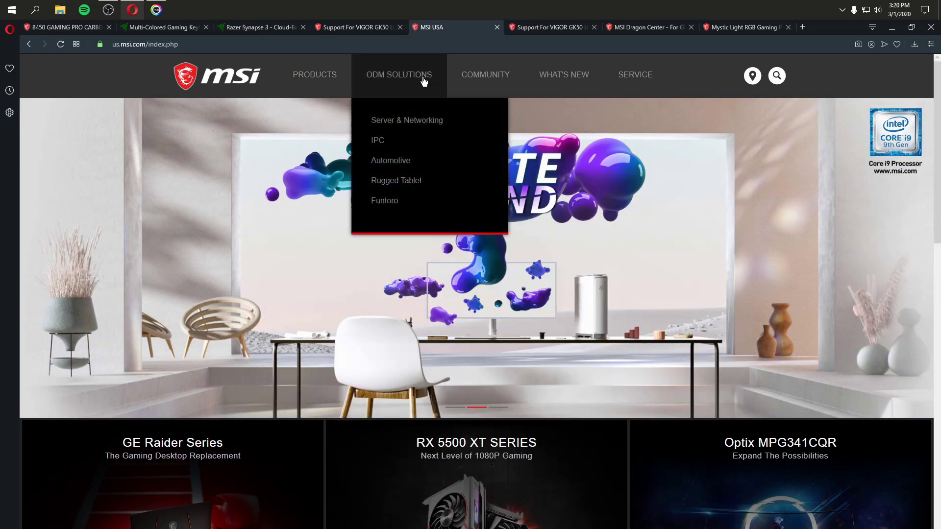
{"action": "mouse_move", "coordinate": [469, 81]}
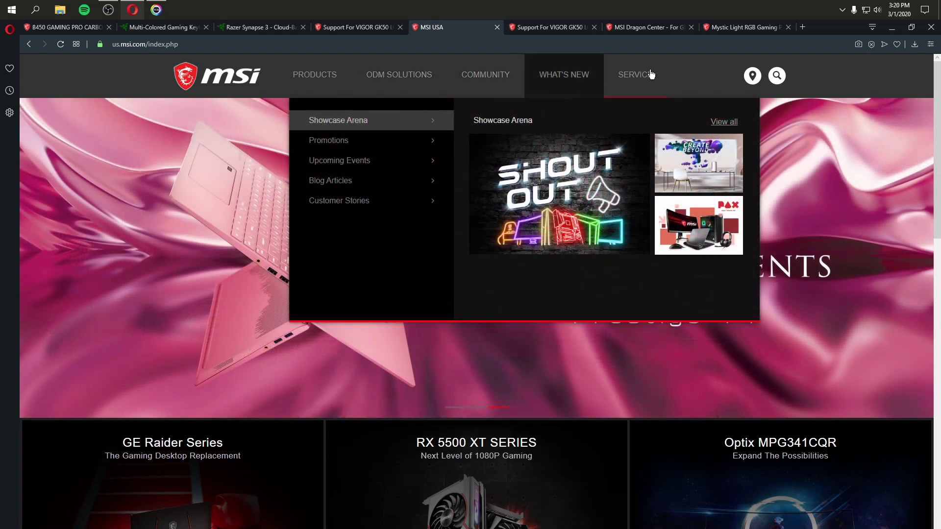
{"action": "left_click", "coordinate": [652, 75]}
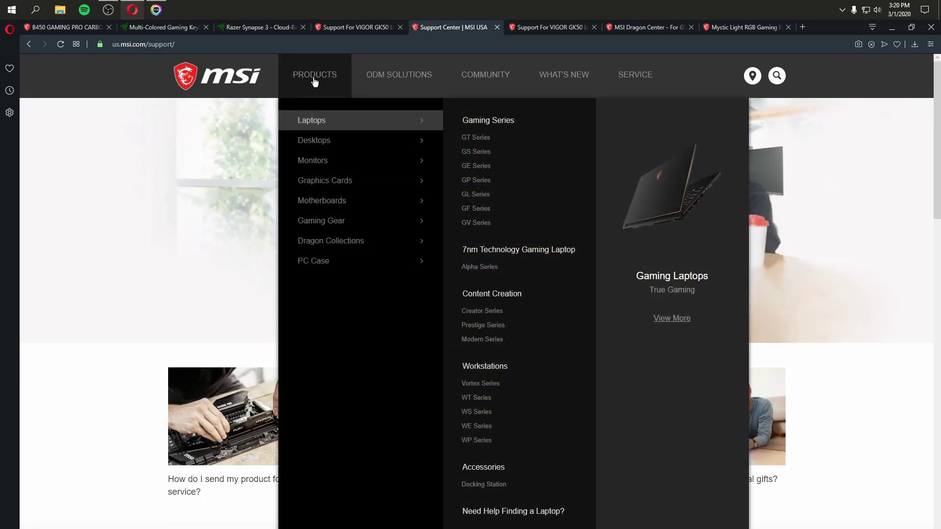
{"action": "left_click", "coordinate": [316, 81]}
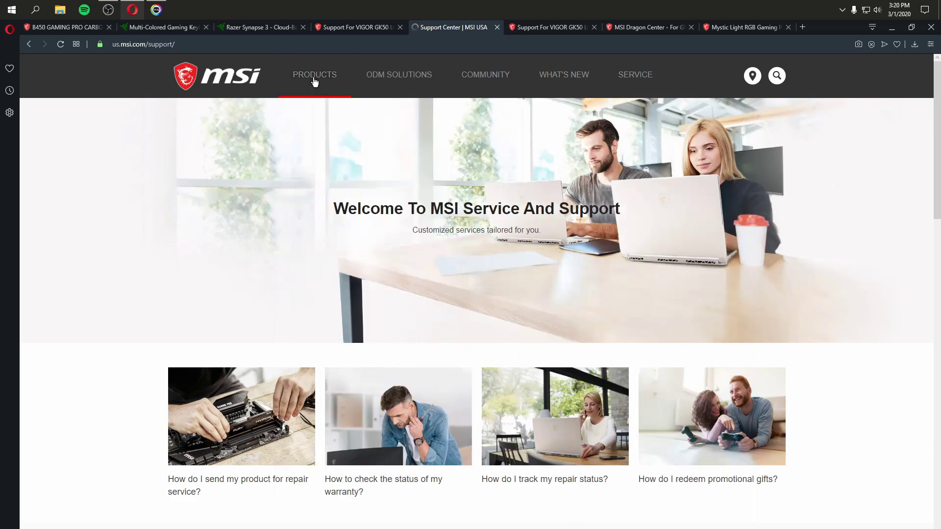
{"action": "mouse_move", "coordinate": [319, 84]}
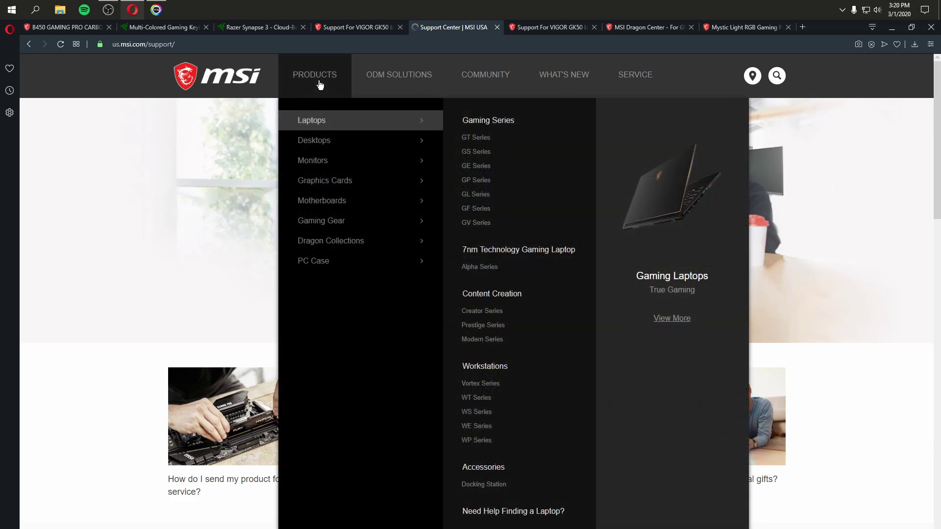
{"action": "left_click", "coordinate": [239, 76]}
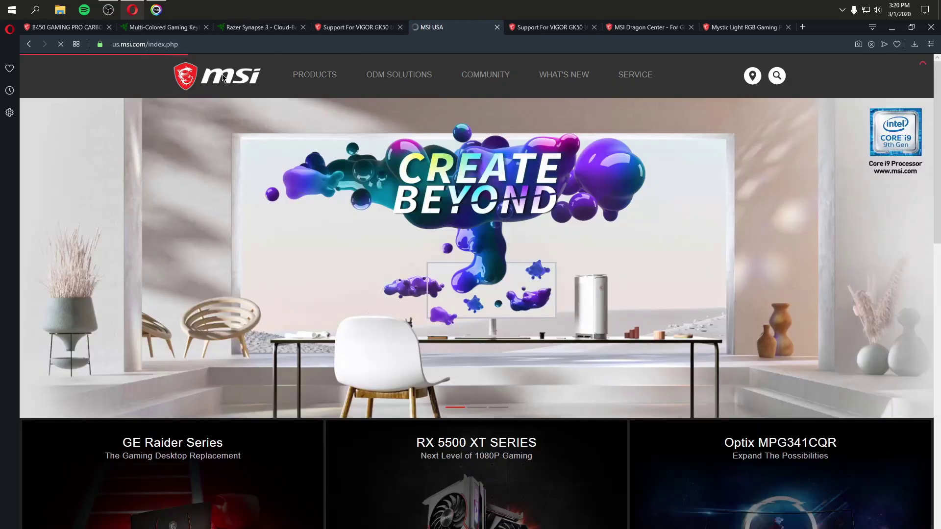
Browse the MSI Apps page of Afterburner, Command Center and MSI+, then return home
{"action": "scroll", "coordinate": [644, 258], "scroll_direction": "down", "scroll_amount": 15}
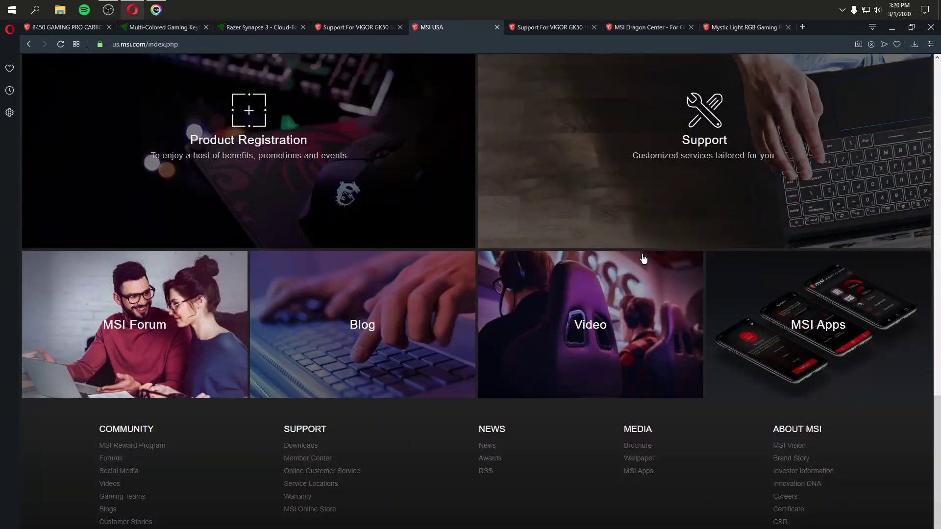
{"action": "left_click", "coordinate": [817, 350]}
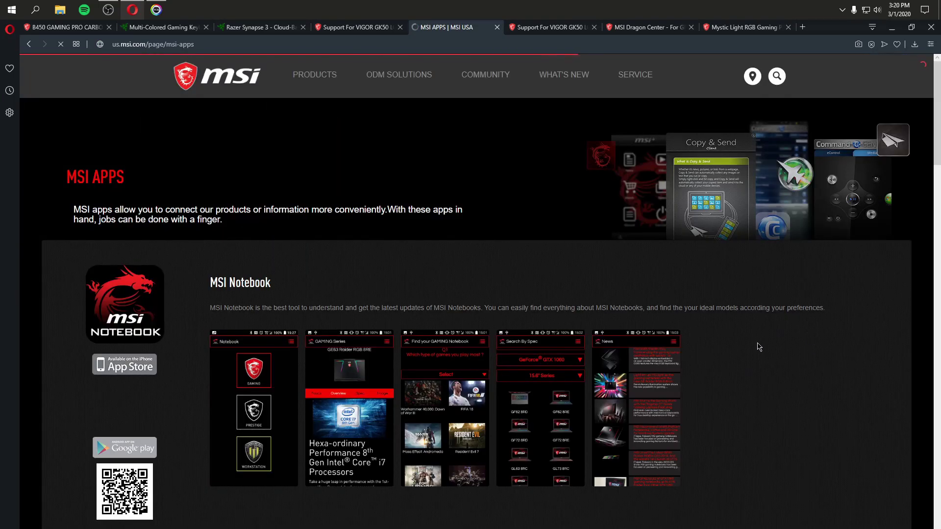
{"action": "scroll", "coordinate": [666, 318], "scroll_direction": "down", "scroll_amount": 15}
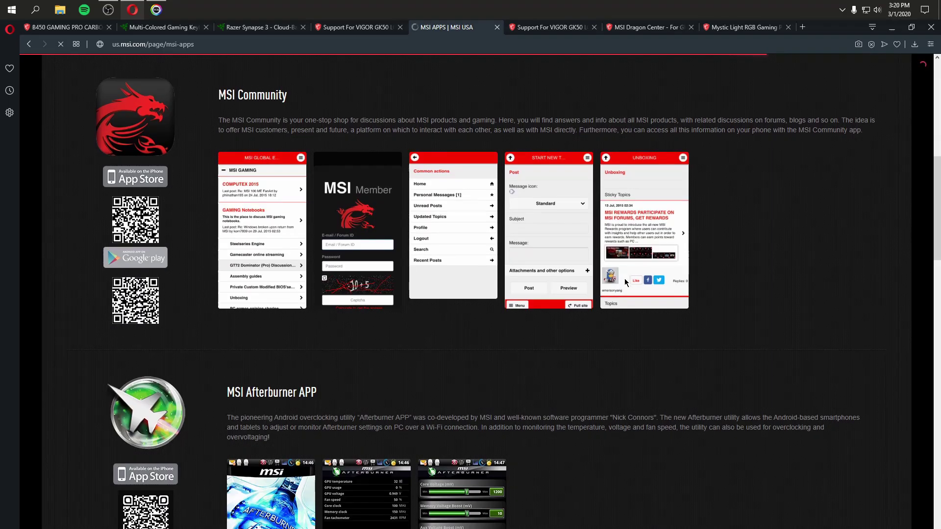
{"action": "scroll", "coordinate": [625, 281], "scroll_direction": "down", "scroll_amount": 8}
{"action": "scroll", "coordinate": [624, 282], "scroll_direction": "up", "scroll_amount": 9}
{"action": "scroll", "coordinate": [620, 277], "scroll_direction": "up", "scroll_amount": 2}
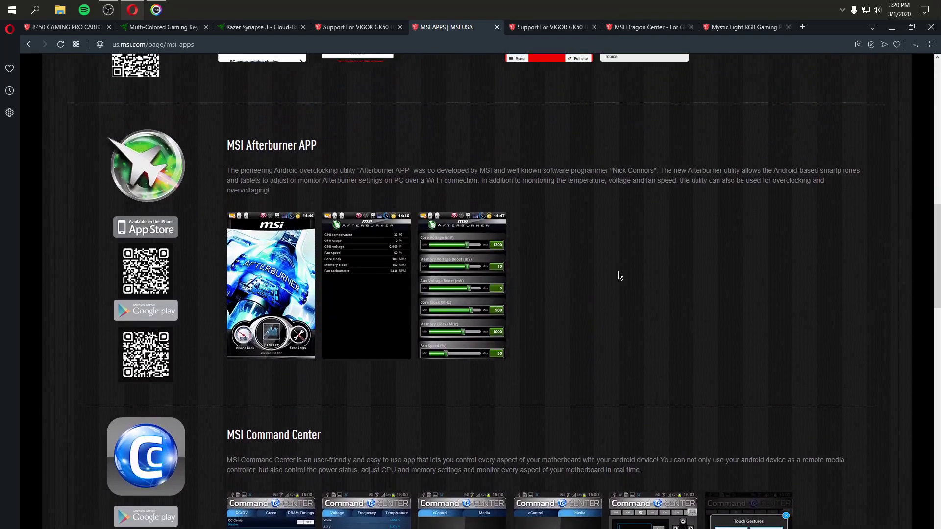
{"action": "scroll", "coordinate": [618, 273], "scroll_direction": "down", "scroll_amount": 9}
{"action": "scroll", "coordinate": [620, 275], "scroll_direction": "down", "scroll_amount": 6}
{"action": "scroll", "coordinate": [618, 277], "scroll_direction": "up", "scroll_amount": 15}
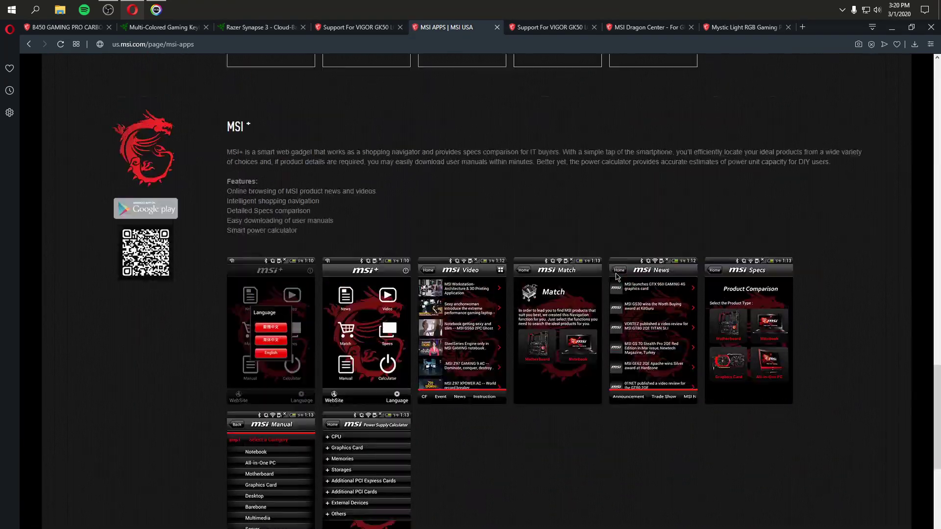
{"action": "scroll", "coordinate": [617, 277], "scroll_direction": "up", "scroll_amount": 15}
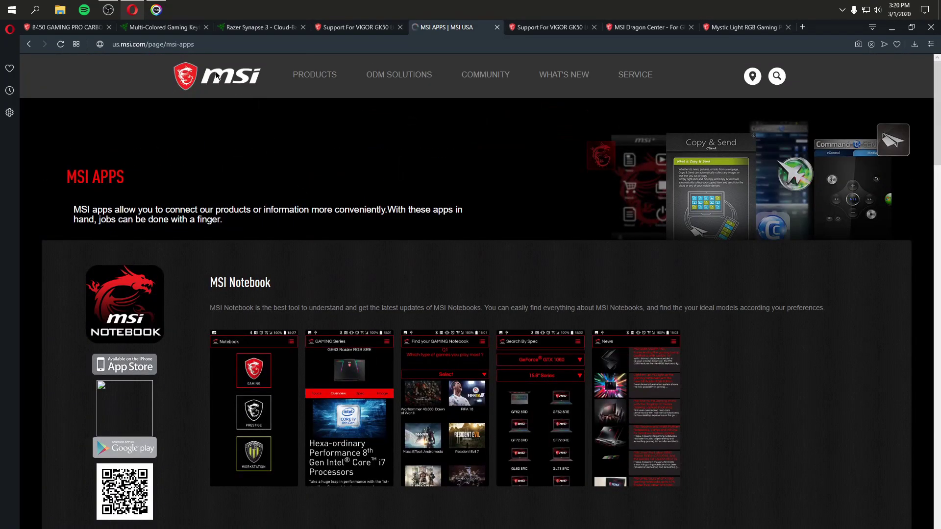
{"action": "left_click", "coordinate": [216, 76]}
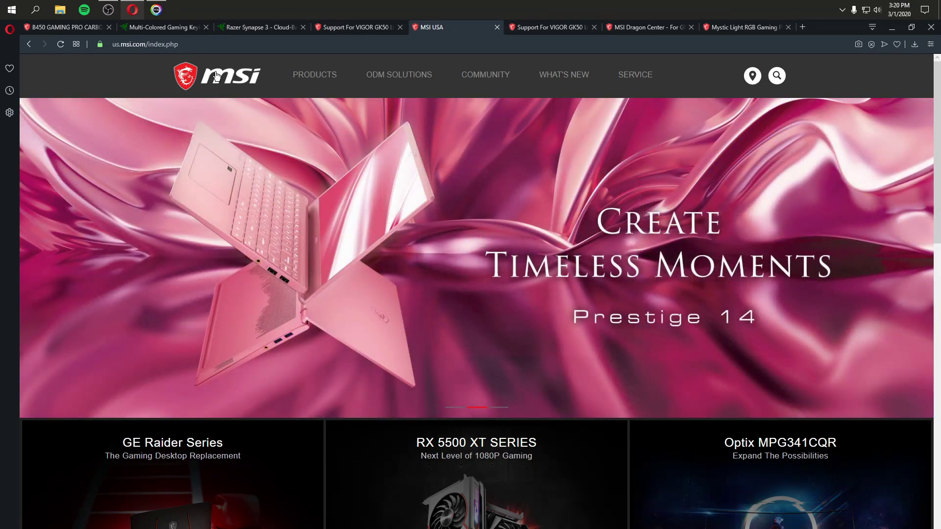
Switch to the Dragon Center tab and scroll through its page
{"action": "left_click", "coordinate": [647, 27]}
{"action": "left_click", "coordinate": [579, 30]}
{"action": "left_click", "coordinate": [637, 28]}
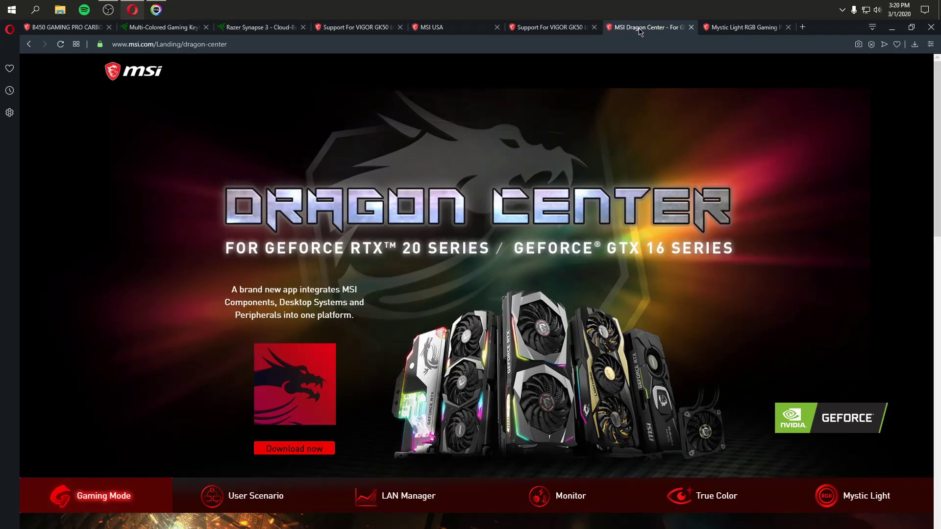
{"action": "scroll", "coordinate": [670, 184], "scroll_direction": "down", "scroll_amount": 1}
{"action": "scroll", "coordinate": [671, 182], "scroll_direction": "down", "scroll_amount": 10}
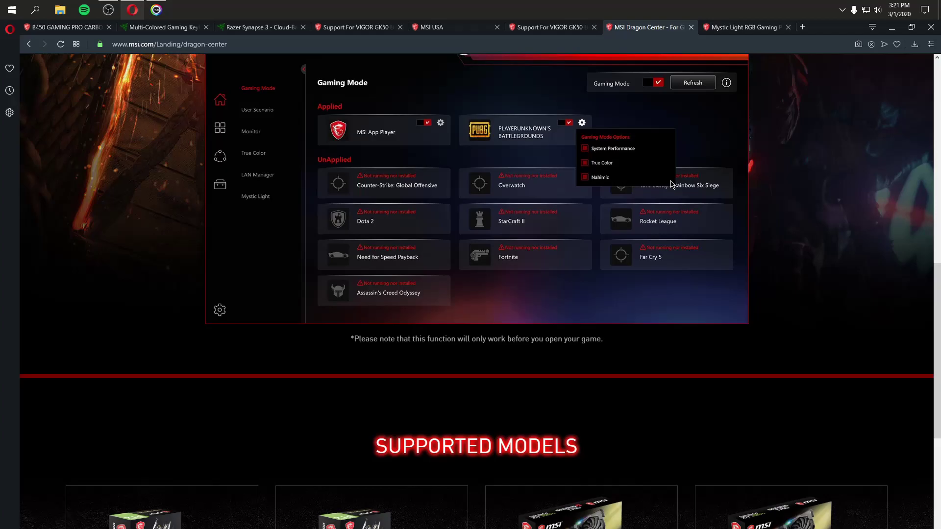
{"action": "scroll", "coordinate": [671, 183], "scroll_direction": "up", "scroll_amount": 5}
{"action": "scroll", "coordinate": [673, 184], "scroll_direction": "down", "scroll_amount": 2}
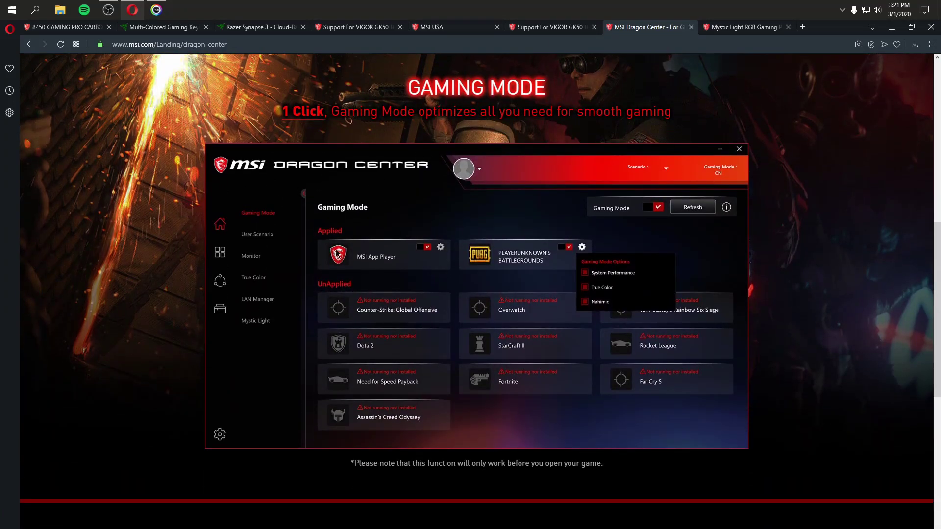
{"action": "scroll", "coordinate": [508, 277], "scroll_direction": "up", "scroll_amount": 1}
{"action": "scroll", "coordinate": [509, 277], "scroll_direction": "up", "scroll_amount": 6}
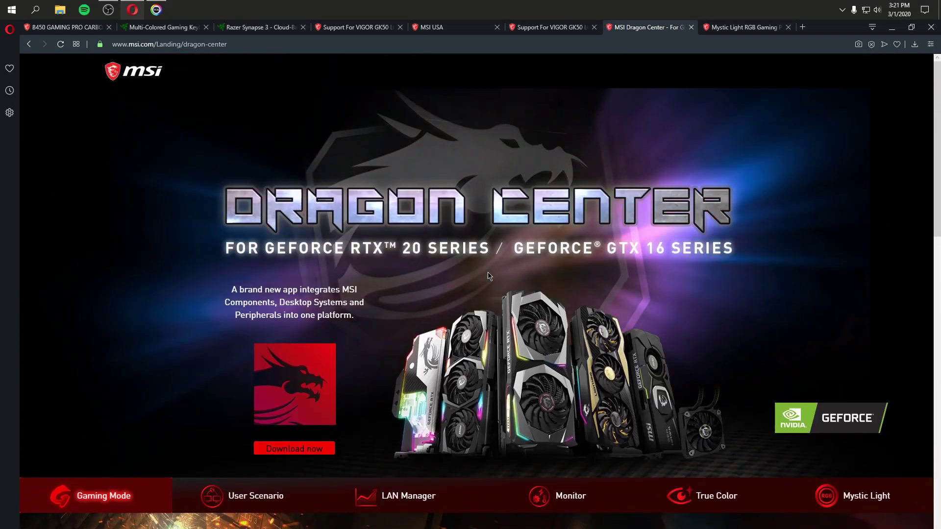
On the Mystic Light page, open the software downloads and scroll to the Mystic Light 3 section
{"action": "left_click", "coordinate": [740, 32]}
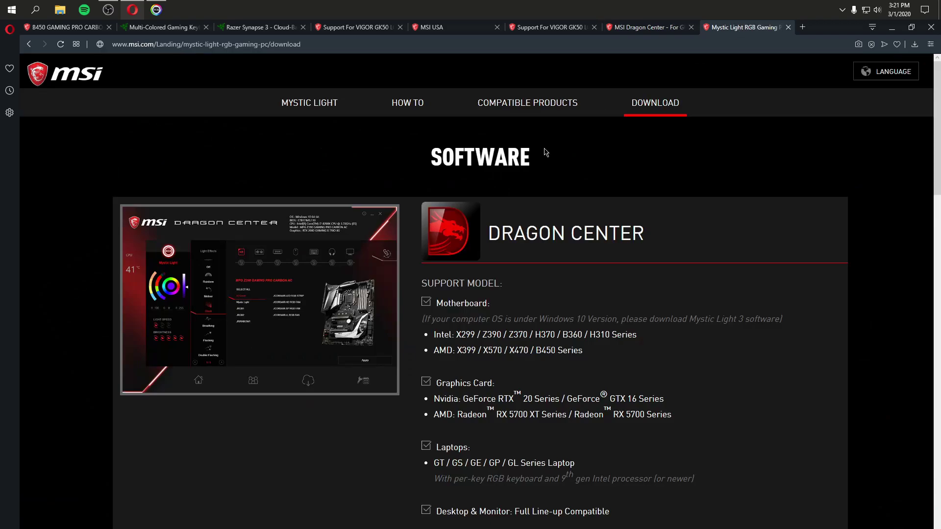
{"action": "left_click", "coordinate": [344, 105]}
{"action": "scroll", "coordinate": [515, 209], "scroll_direction": "down", "scroll_amount": 15}
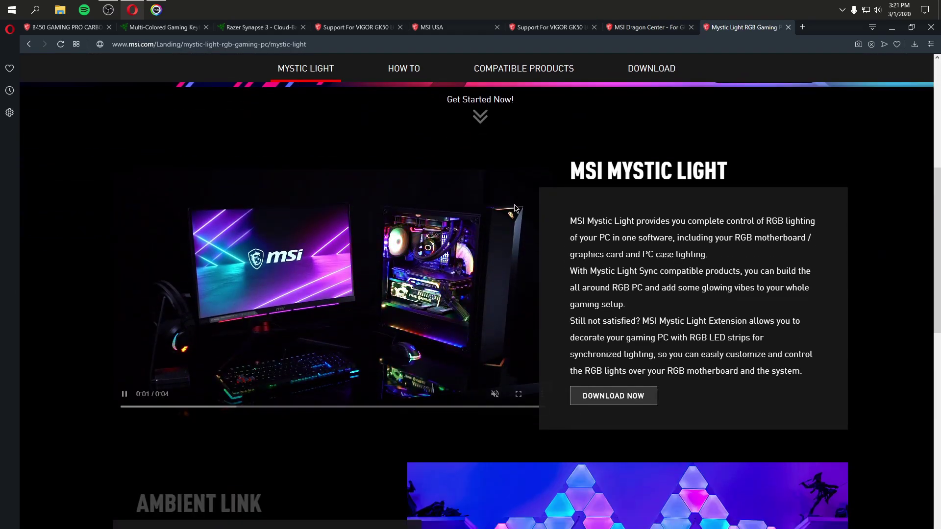
{"action": "scroll", "coordinate": [515, 209], "scroll_direction": "up", "scroll_amount": 15}
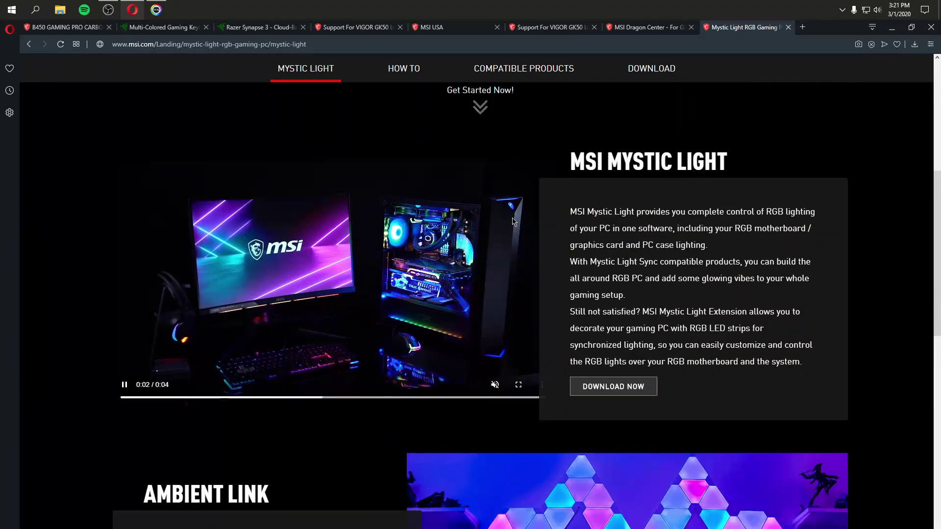
{"action": "scroll", "coordinate": [510, 238], "scroll_direction": "up", "scroll_amount": 1}
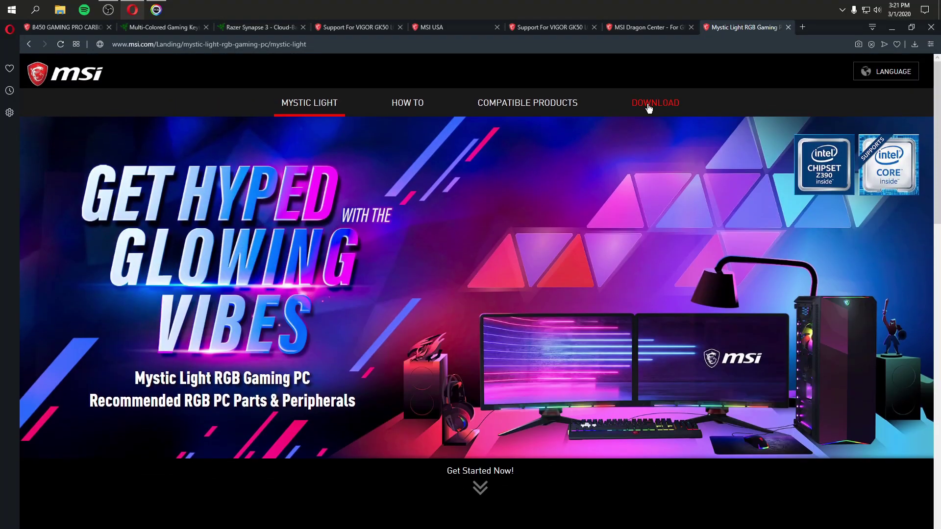
{"action": "left_click", "coordinate": [647, 107]}
{"action": "scroll", "coordinate": [598, 168], "scroll_direction": "down", "scroll_amount": 10}
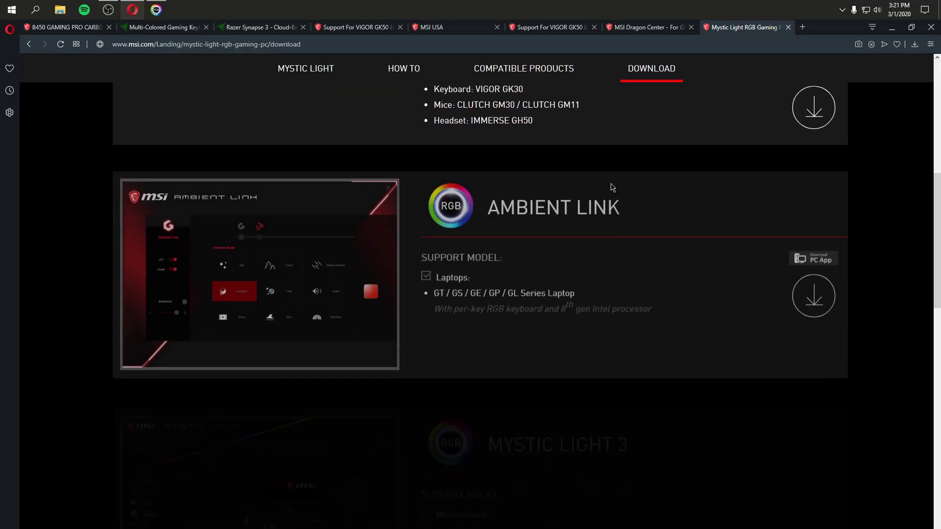
{"action": "scroll", "coordinate": [584, 281], "scroll_direction": "down", "scroll_amount": 3}
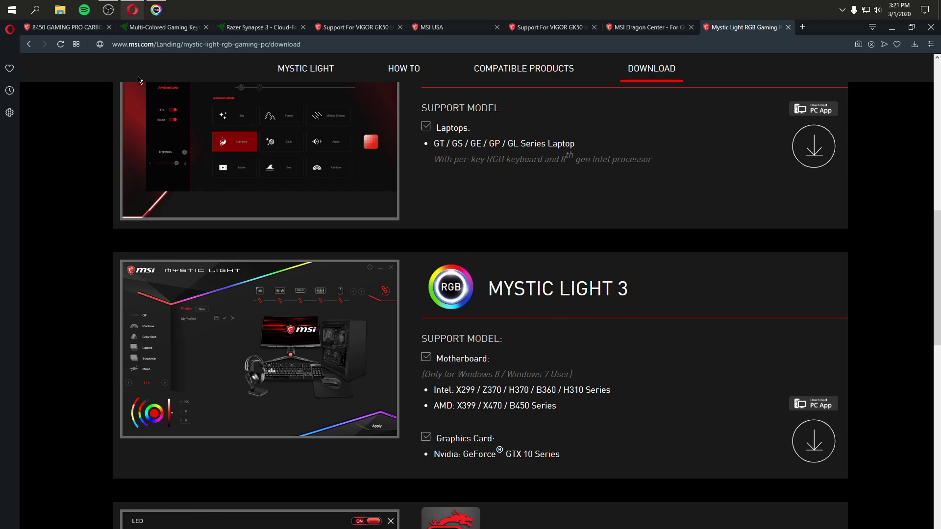
List the B450 GAMING PRO CARBON AC's Win10 64 utilities, then return to the Mystic Light tab
{"action": "left_click", "coordinate": [71, 28]}
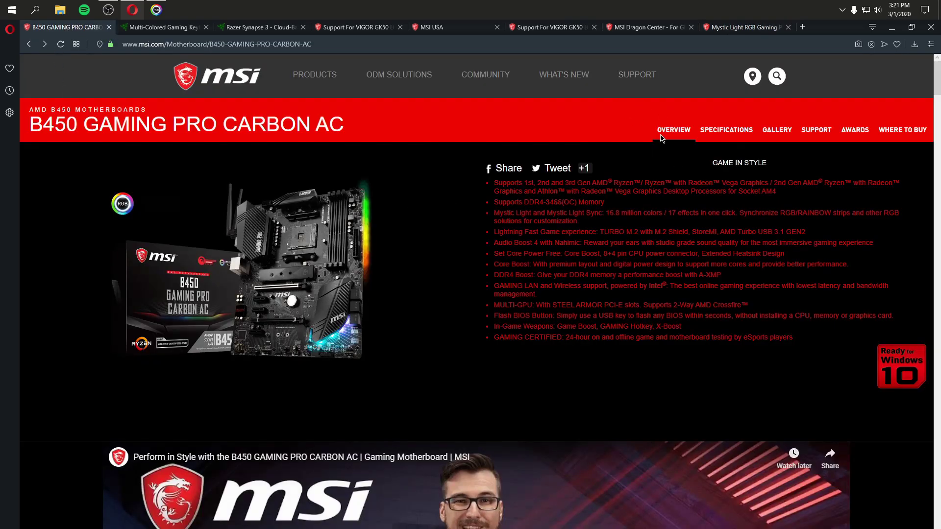
{"action": "left_click", "coordinate": [825, 132]}
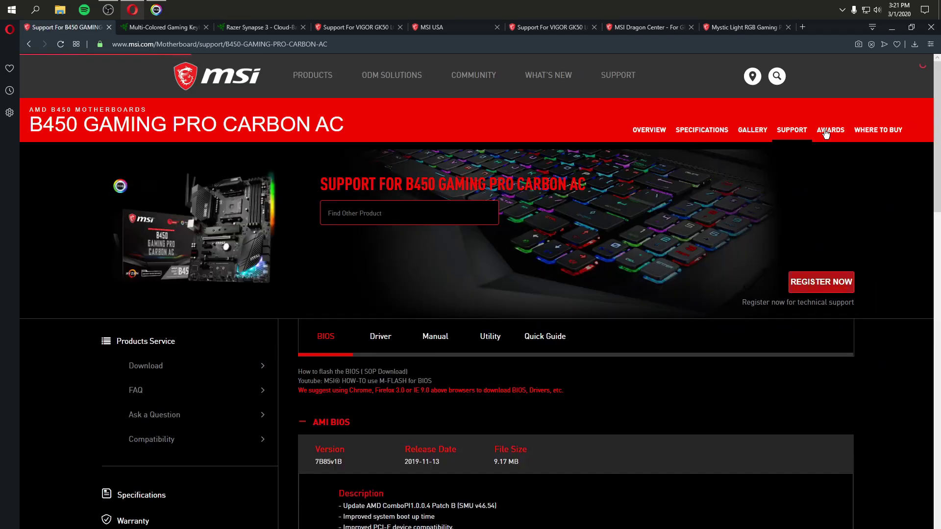
{"action": "left_click", "coordinate": [482, 351]}
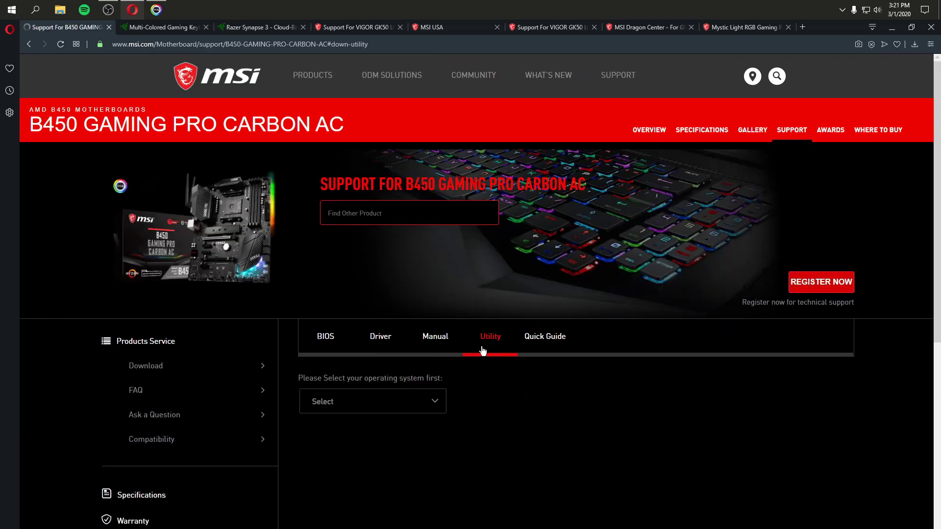
{"action": "left_click", "coordinate": [414, 400]}
{"action": "left_click", "coordinate": [360, 460]}
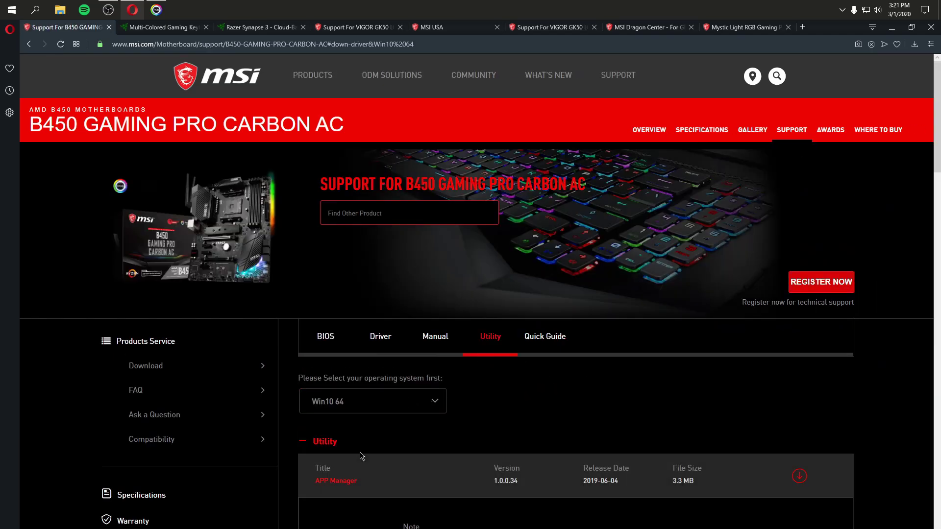
{"action": "scroll", "coordinate": [509, 372], "scroll_direction": "down", "scroll_amount": 5}
{"action": "scroll", "coordinate": [502, 292], "scroll_direction": "down", "scroll_amount": 3}
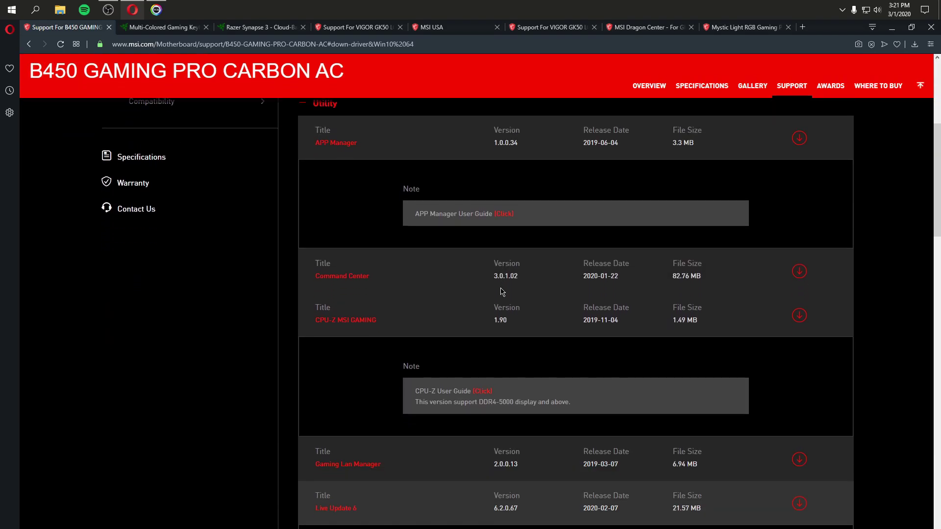
{"action": "scroll", "coordinate": [451, 297], "scroll_direction": "up", "scroll_amount": 3}
{"action": "scroll", "coordinate": [449, 296], "scroll_direction": "down", "scroll_amount": 12}
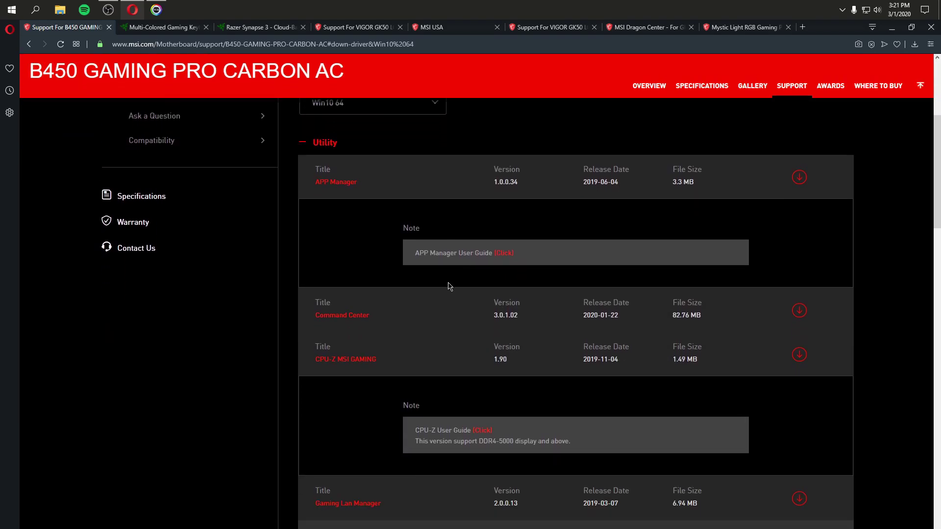
{"action": "scroll", "coordinate": [448, 283], "scroll_direction": "down", "scroll_amount": 8}
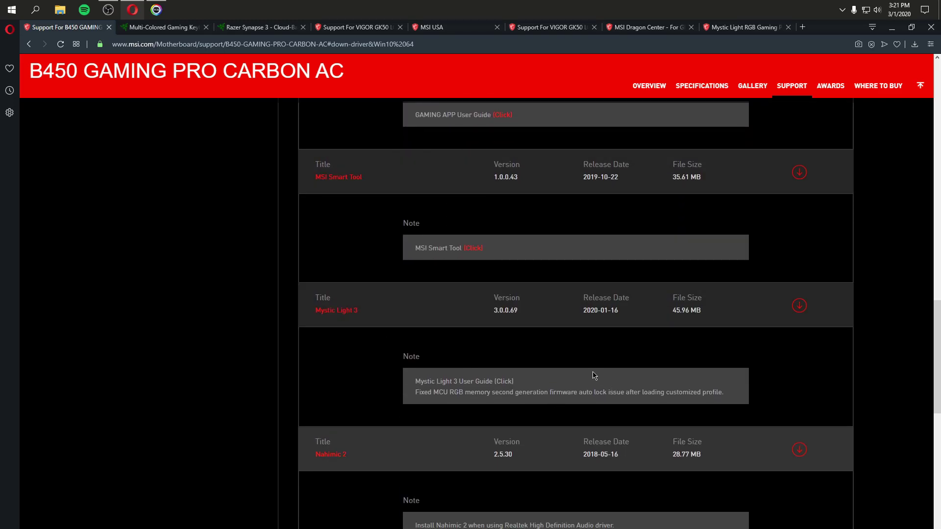
{"action": "left_click", "coordinate": [748, 28]}
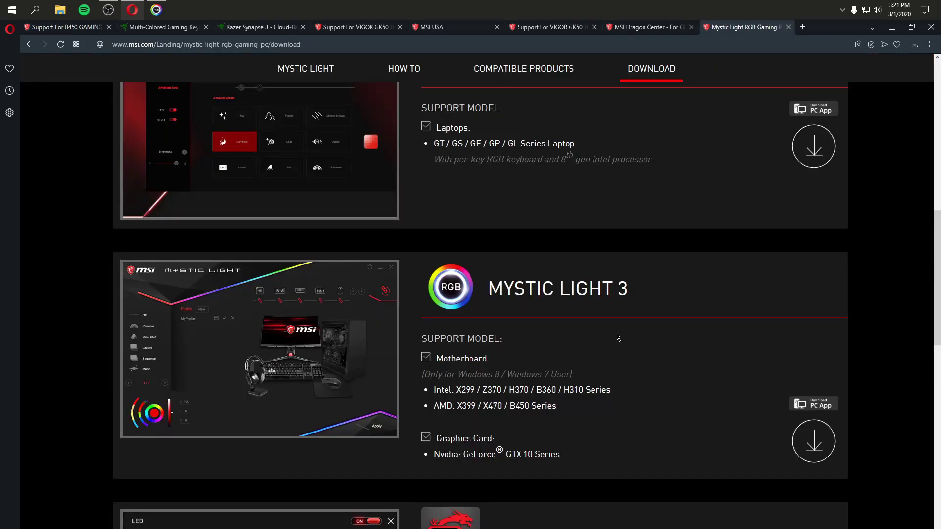
Scroll the Mystic Light download page, then switch to and scroll through the Dragon Center page
{"action": "scroll", "coordinate": [632, 333], "scroll_direction": "down", "scroll_amount": 9}
{"action": "scroll", "coordinate": [631, 343], "scroll_direction": "up", "scroll_amount": 7}
{"action": "scroll", "coordinate": [630, 359], "scroll_direction": "up", "scroll_amount": 10}
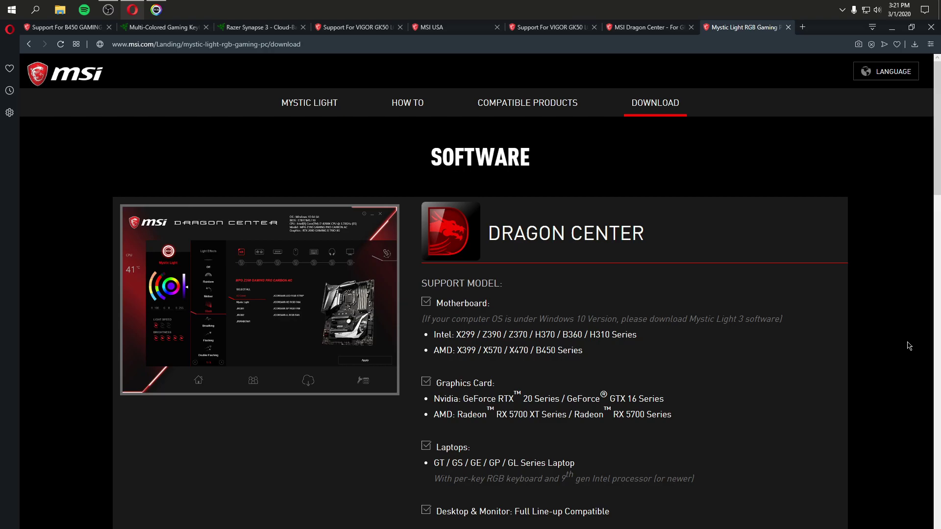
{"action": "left_click", "coordinate": [645, 28]}
{"action": "scroll", "coordinate": [657, 235], "scroll_direction": "down", "scroll_amount": 8}
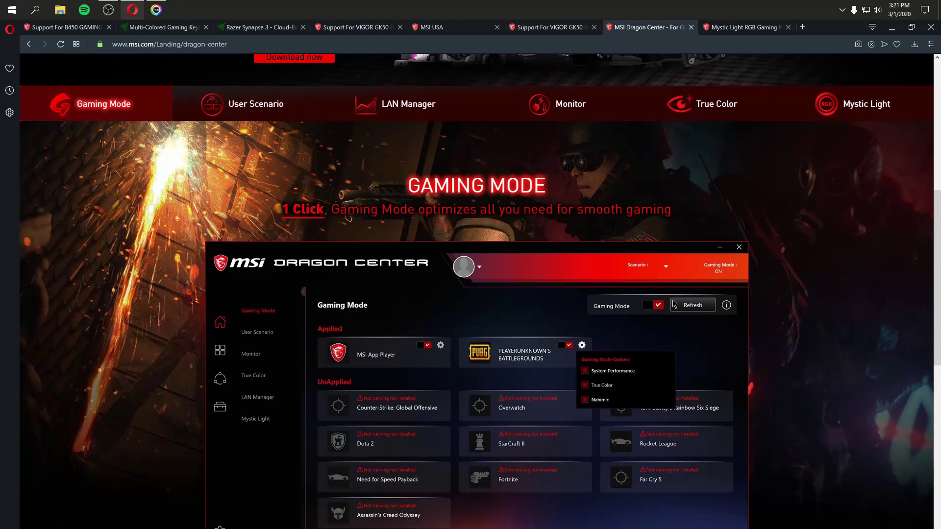
{"action": "scroll", "coordinate": [675, 305], "scroll_direction": "down", "scroll_amount": 4}
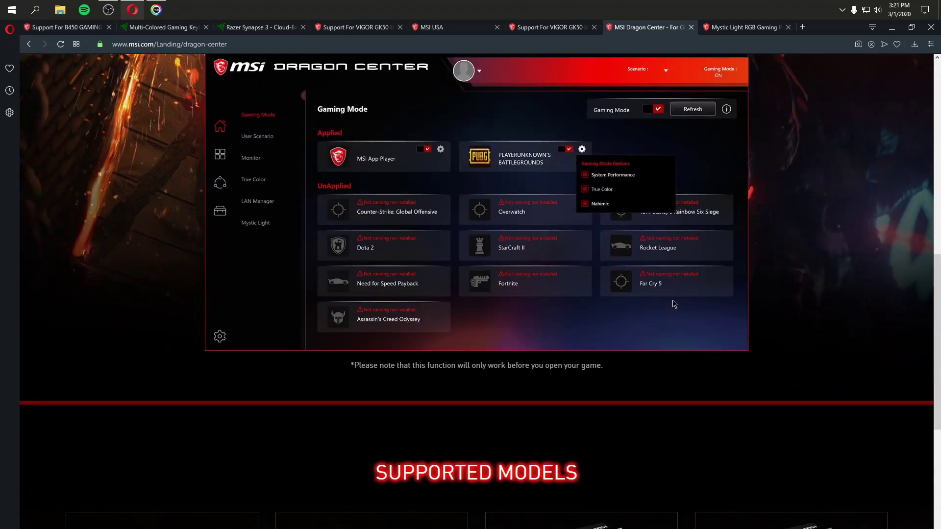
{"action": "scroll", "coordinate": [696, 307], "scroll_direction": "up", "scroll_amount": 8}
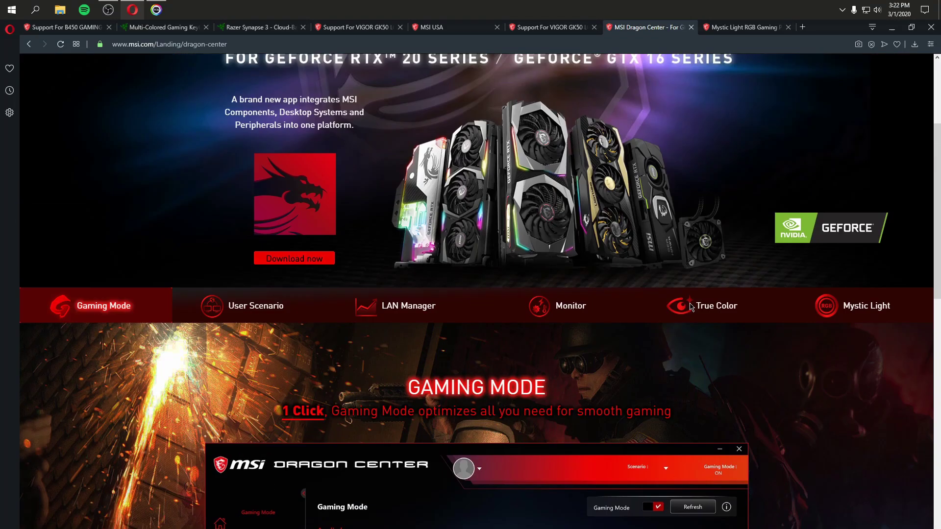
{"action": "scroll", "coordinate": [691, 306], "scroll_direction": "up", "scroll_amount": 4}
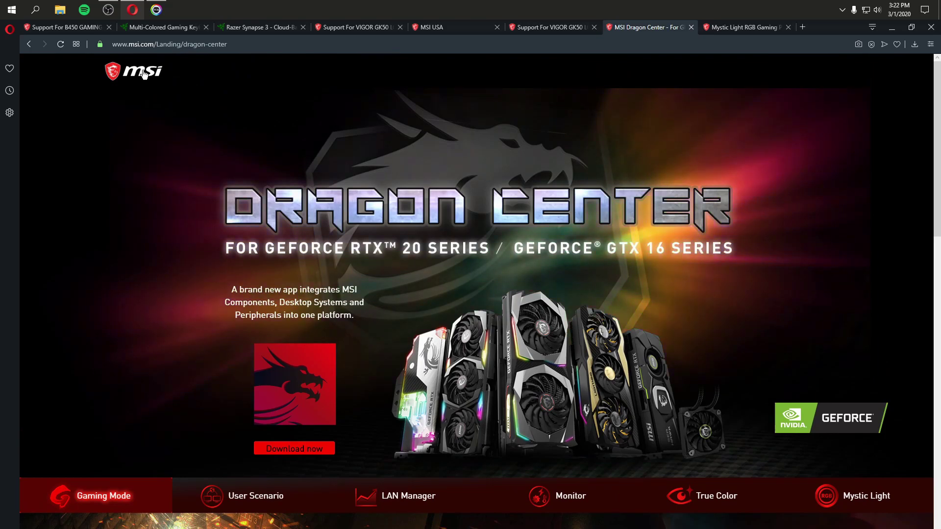
Go via the Mystic Light and Dragon Center tabs to the VIGOR GK50 support page, then raise Mystic Light
{"action": "left_click", "coordinate": [728, 27]}
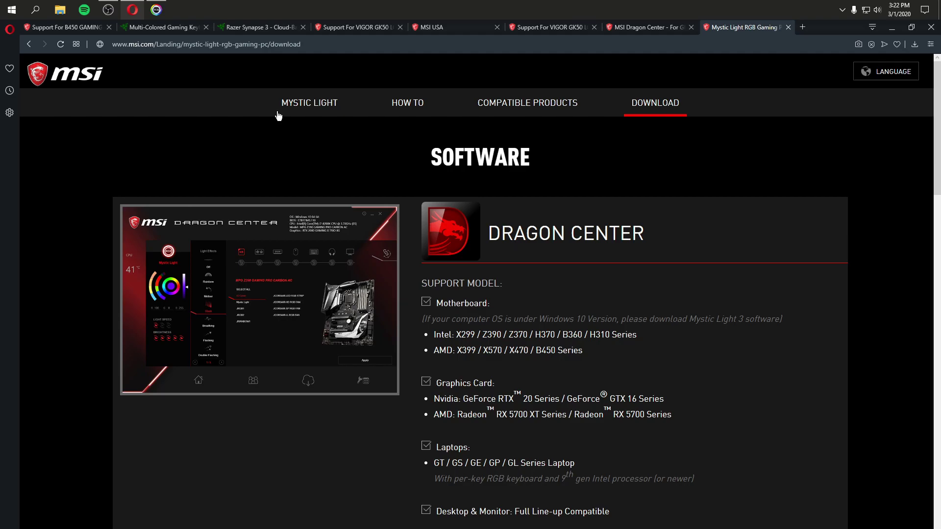
{"action": "left_click", "coordinate": [644, 28]}
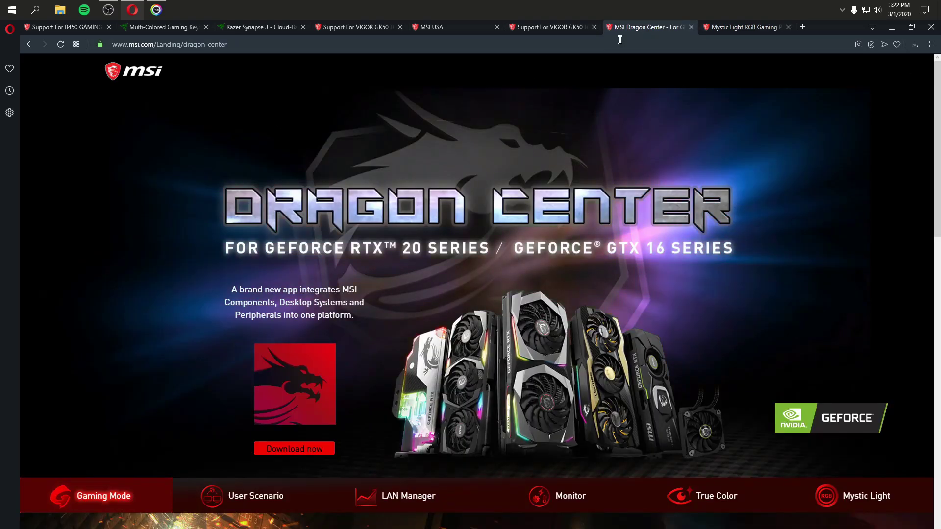
{"action": "left_click", "coordinate": [559, 30]}
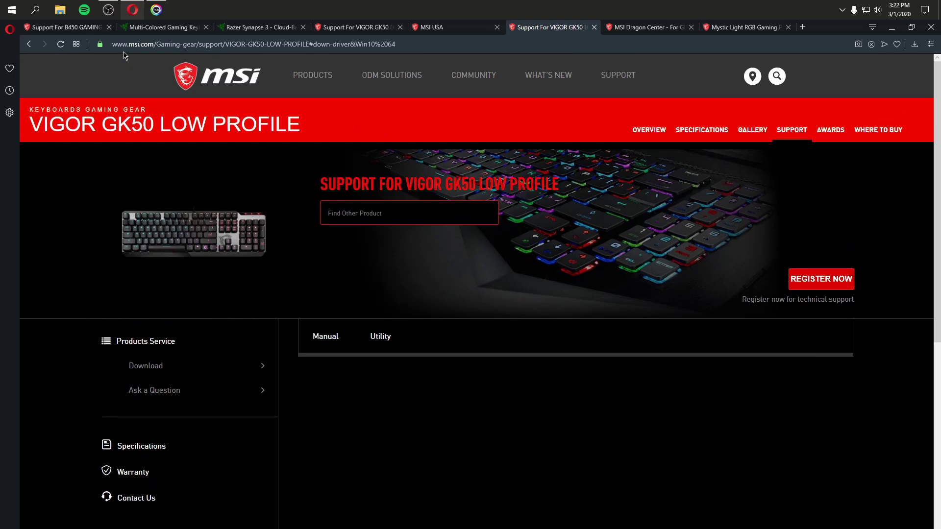
{"action": "left_click", "coordinate": [157, 10]}
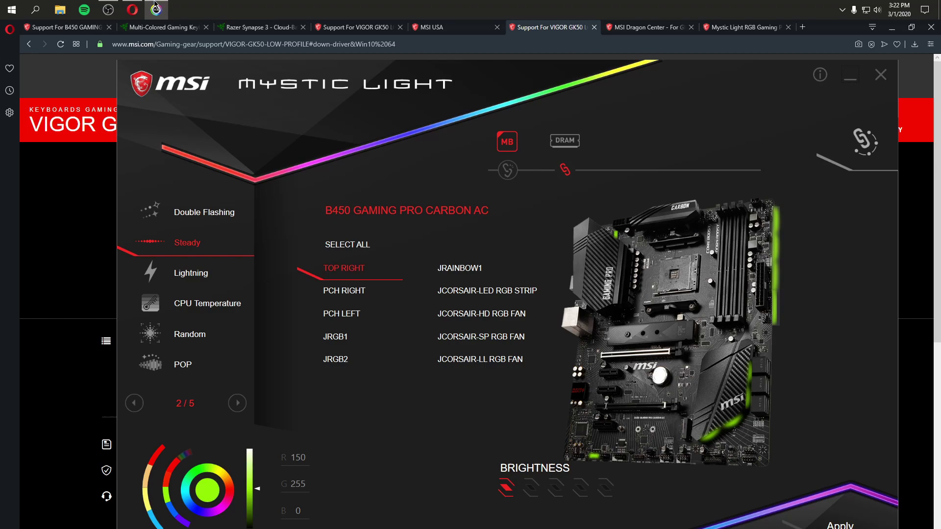
Check Mystic Light's version 3.0.0.69 via the info icon, then return to Opera's VIGOR GK50 page
{"action": "left_click", "coordinate": [819, 76]}
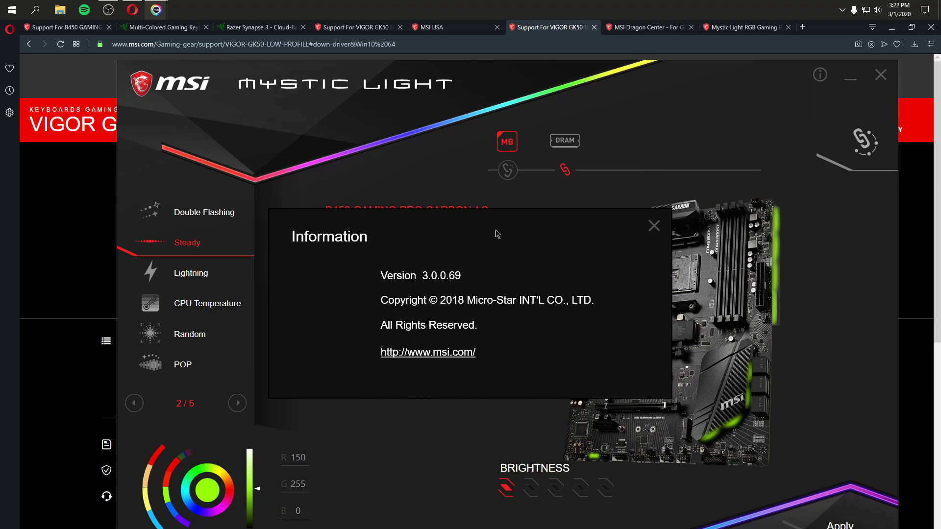
{"action": "left_click", "coordinate": [76, 222]}
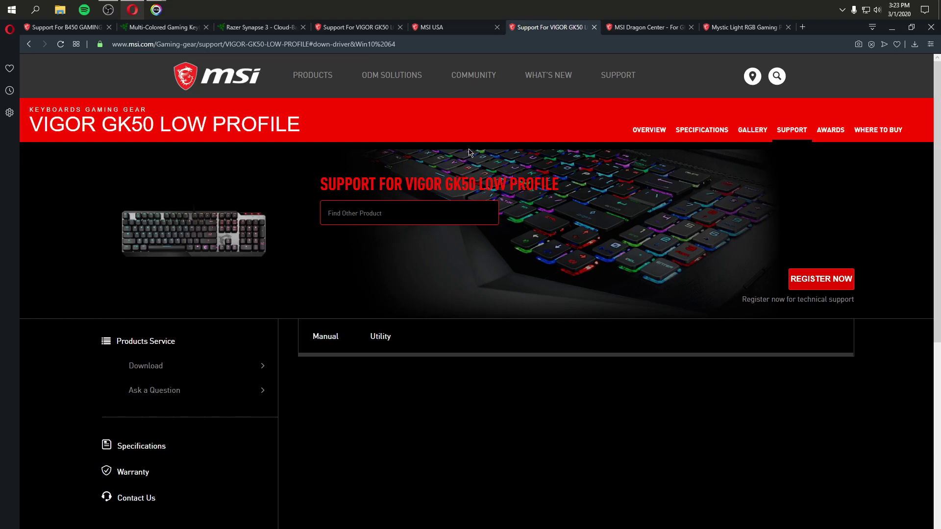
Download Dragon Center 2.0.30.0 for Win10 64 from the VIGOR GK50 support page, then go to the Razer Cynosa Chroma tab
{"action": "left_click", "coordinate": [652, 28]}
{"action": "left_click", "coordinate": [733, 28]}
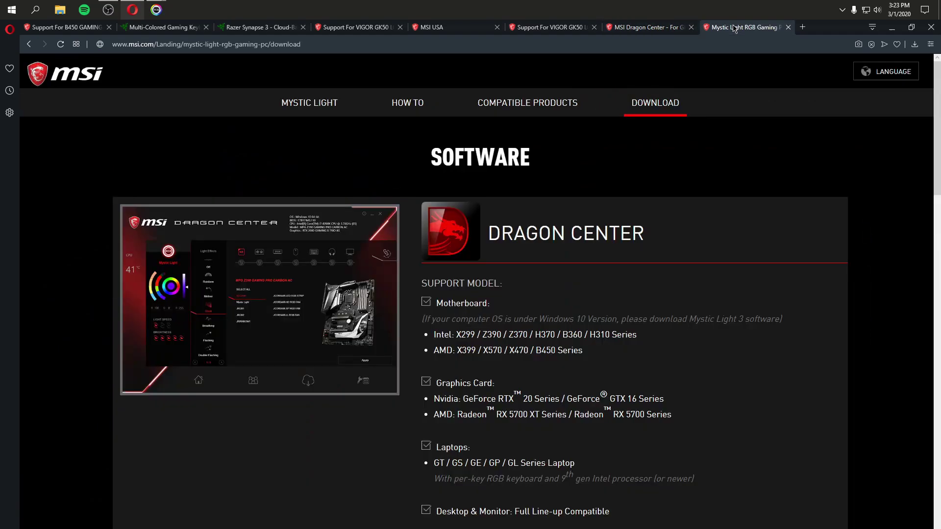
{"action": "left_click", "coordinate": [354, 28]}
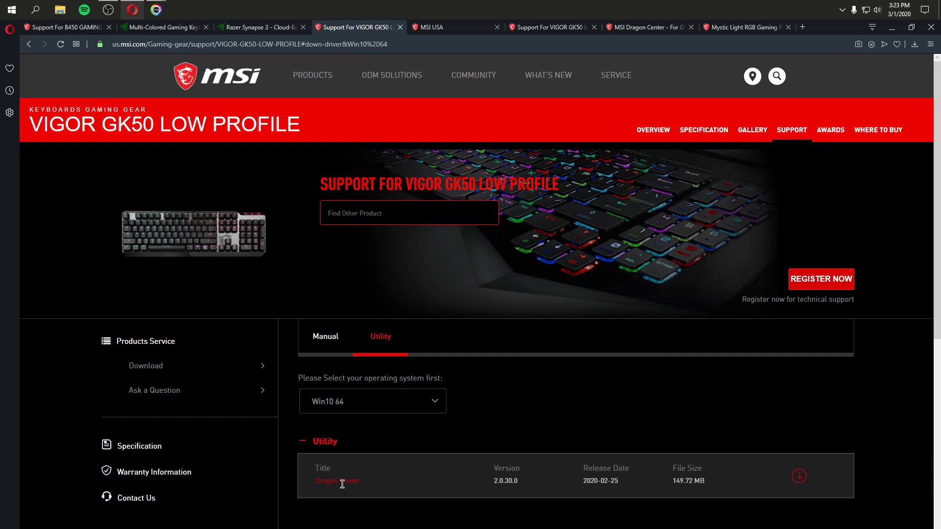
{"action": "left_click", "coordinate": [799, 476]}
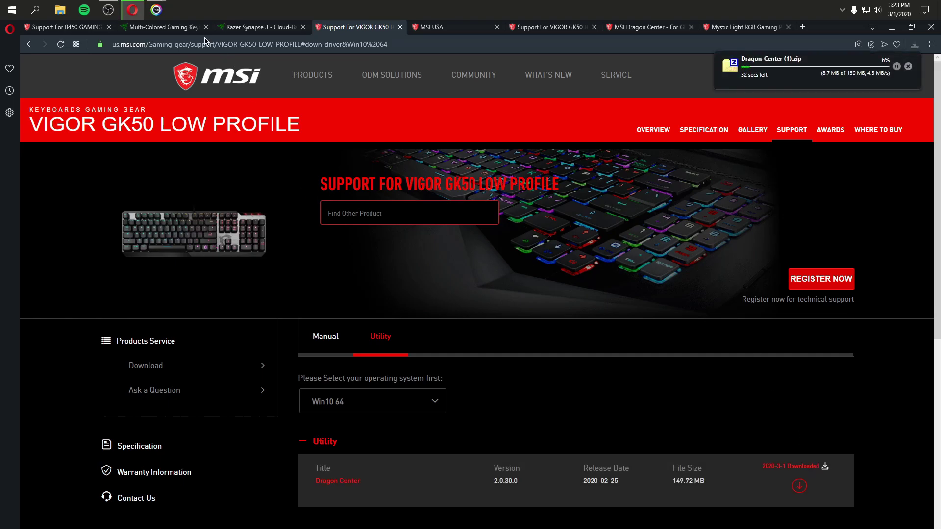
{"action": "left_click", "coordinate": [158, 29]}
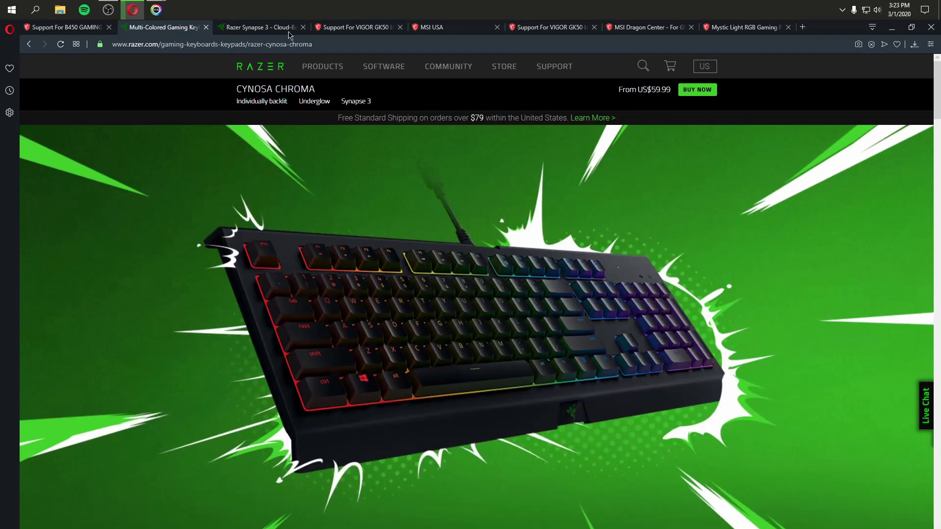
Return to MSI's download page and open Dragon-Center (1).zip from Opera's recent downloads
{"action": "left_click", "coordinate": [252, 30]}
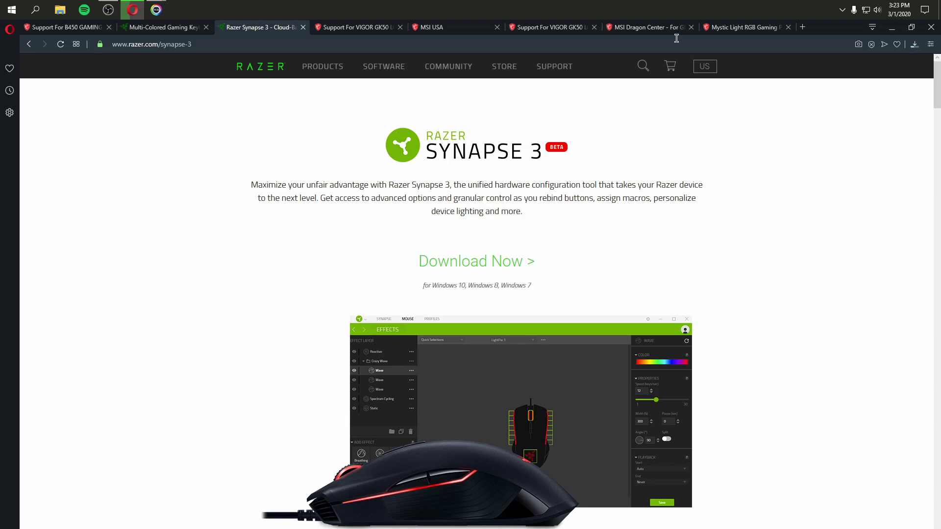
{"action": "left_click", "coordinate": [742, 28]}
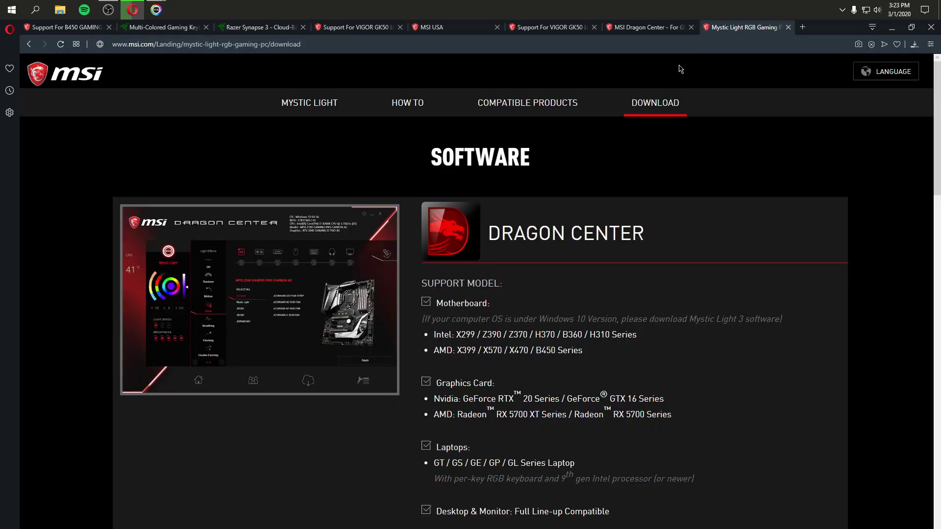
{"action": "left_click", "coordinate": [914, 45]}
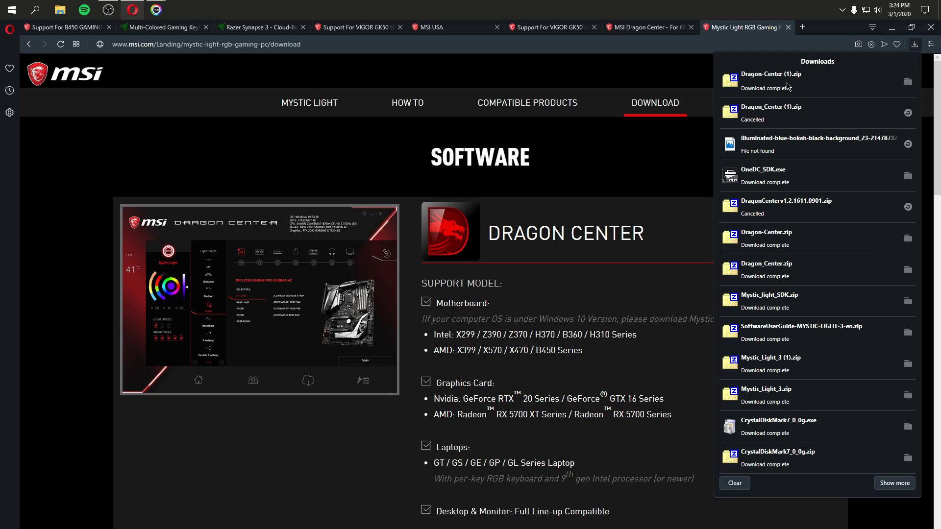
{"action": "left_click", "coordinate": [913, 46]}
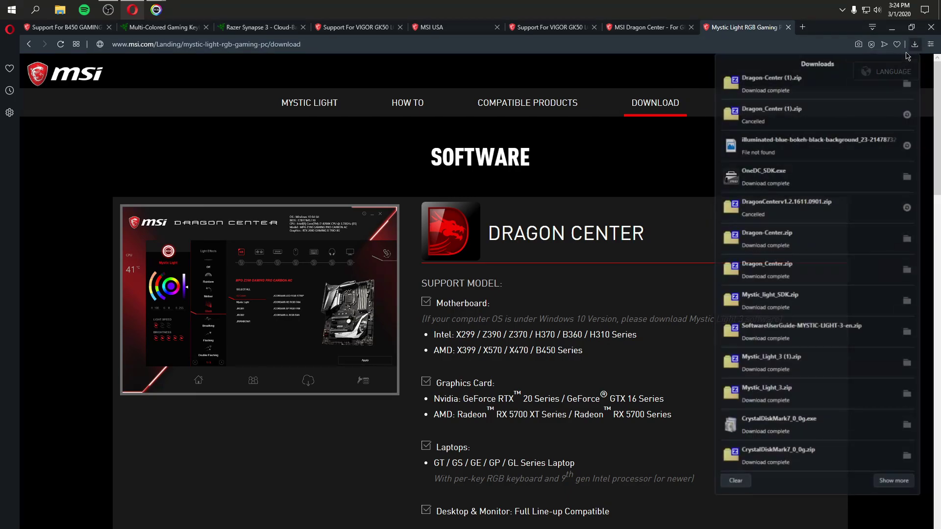
{"action": "left_click", "coordinate": [770, 84]}
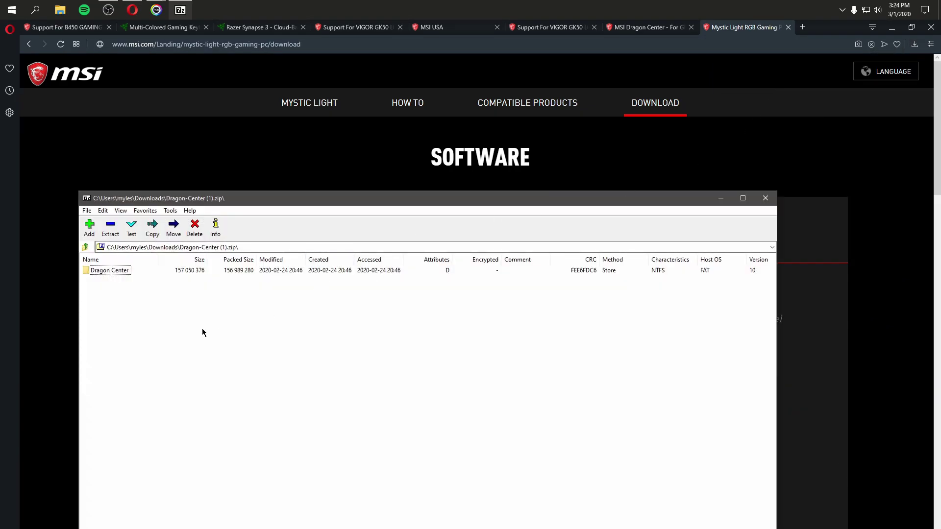
Open the archive's Dragon Center folder and run Dragon Center.exe
{"action": "double_click", "coordinate": [112, 271]}
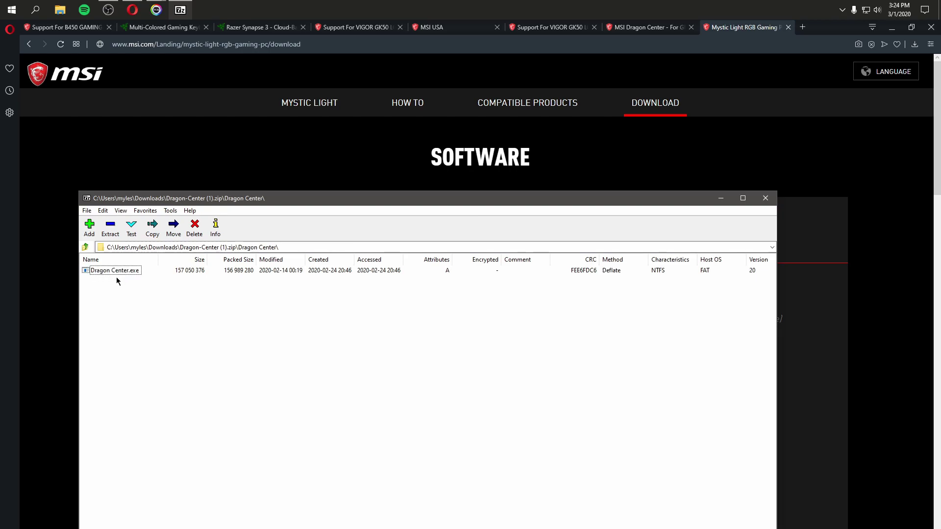
{"action": "double_click", "coordinate": [115, 272]}
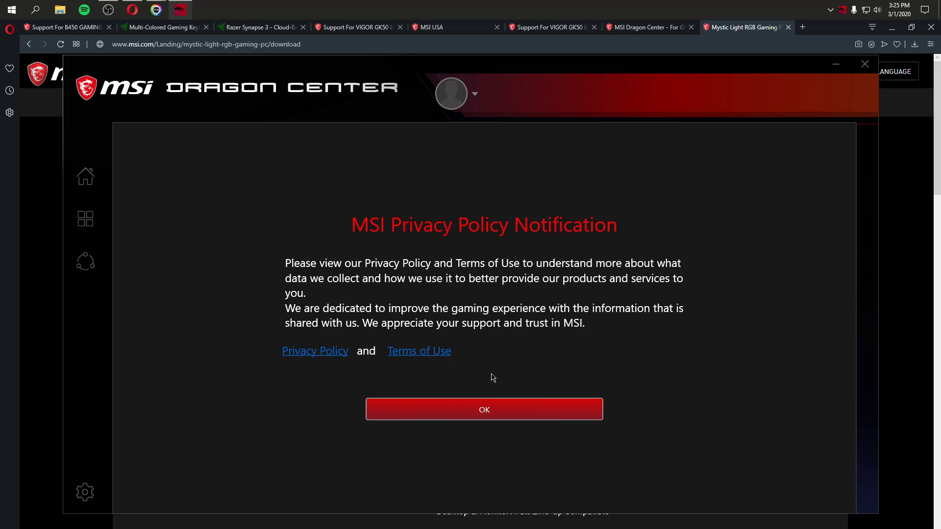
Accept the MSI privacy notice, save OneDC_SDK to the Desktop, and minimise Dragon Center and Opera
{"action": "left_click", "coordinate": [477, 410]}
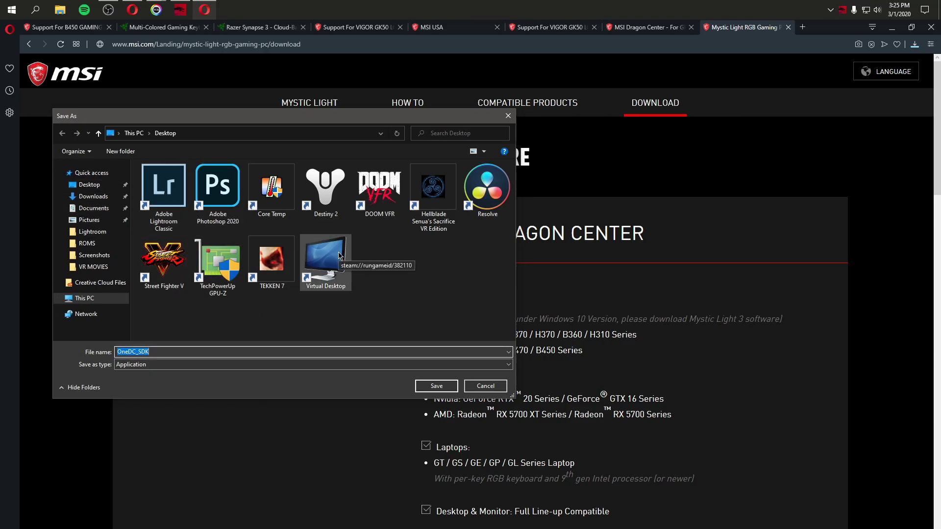
{"action": "left_click", "coordinate": [180, 9]}
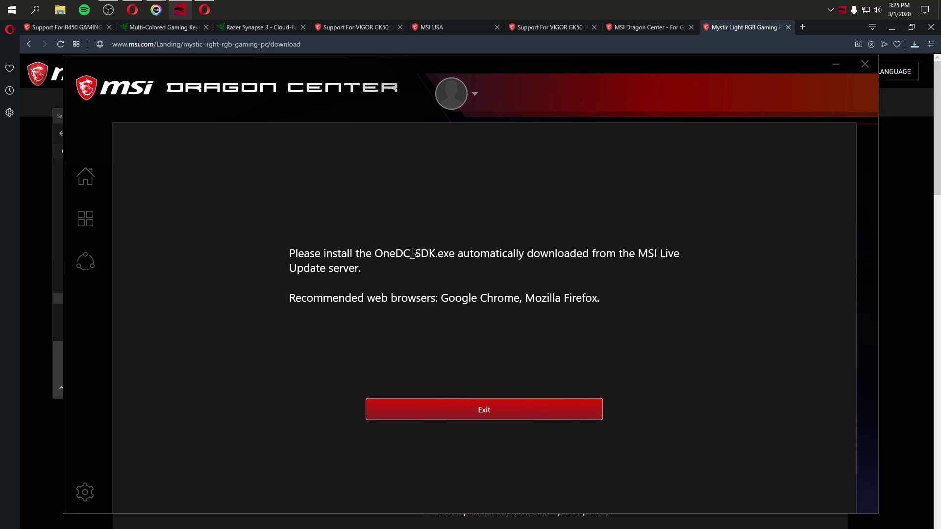
{"action": "left_click", "coordinate": [206, 9]}
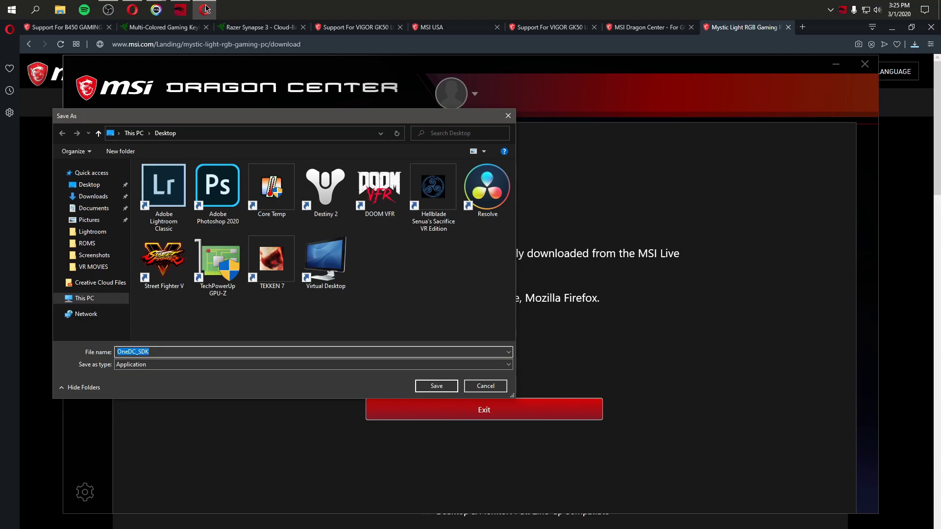
{"action": "left_click", "coordinate": [430, 390]}
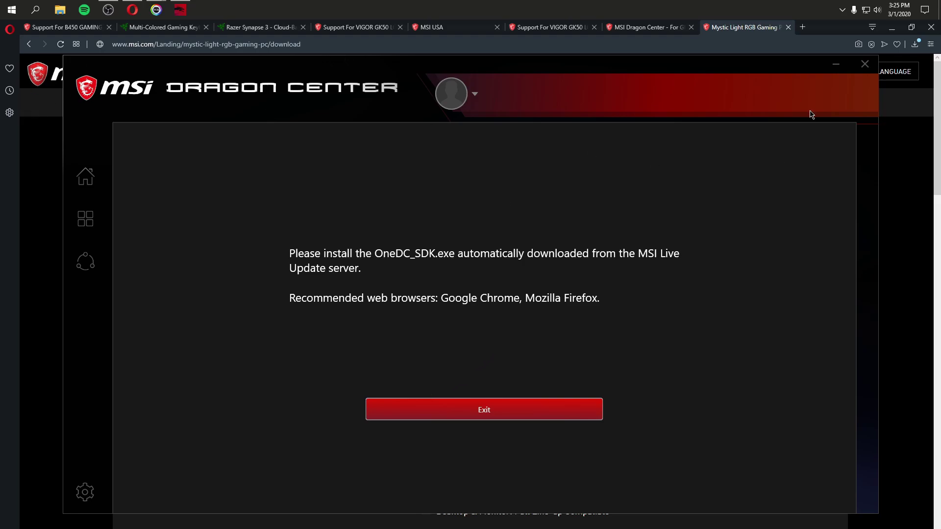
{"action": "left_click", "coordinate": [837, 65]}
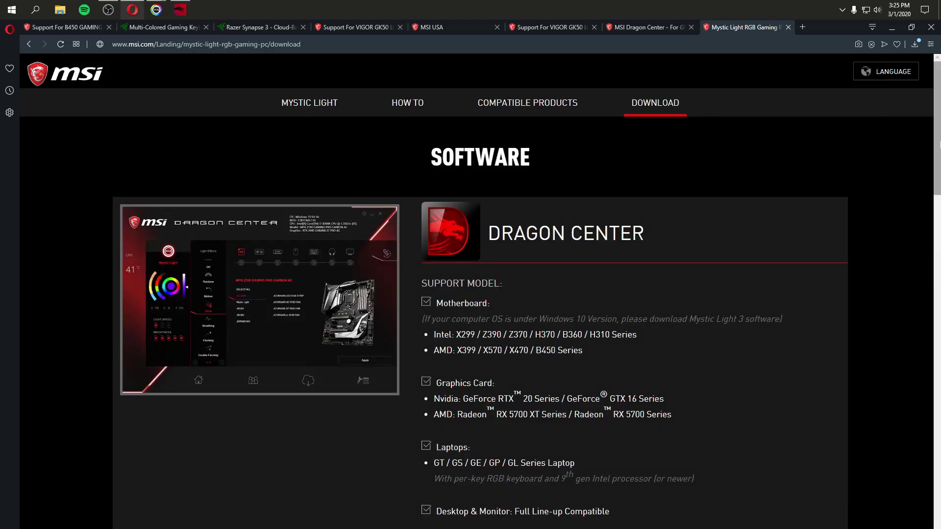
{"action": "left_click", "coordinate": [892, 27]}
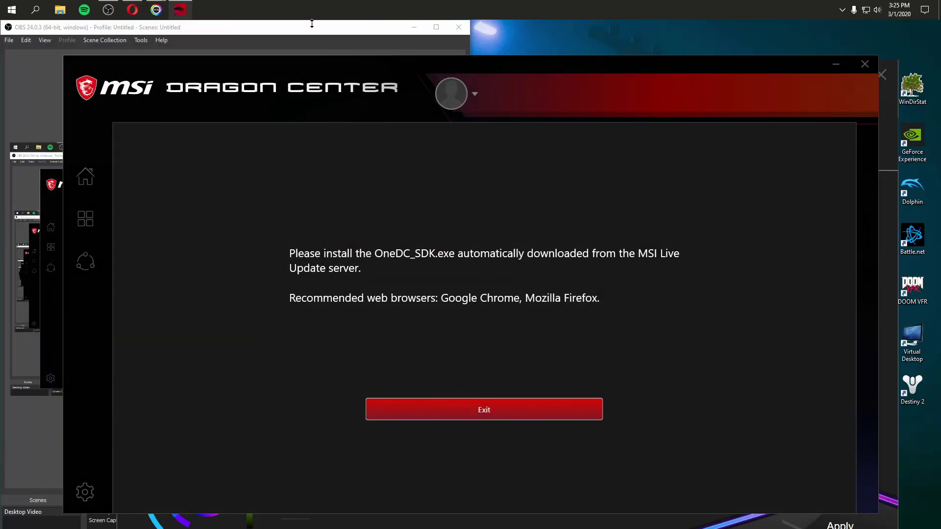
Move OBS and Dragon Center aside and run OneDC_SDK from the desktop as administrator
{"action": "left_click", "coordinate": [312, 24]}
{"action": "left_click", "coordinate": [414, 27]}
{"action": "left_click_drag", "start_coordinate": [633, 69], "coordinate": [700, 82]}
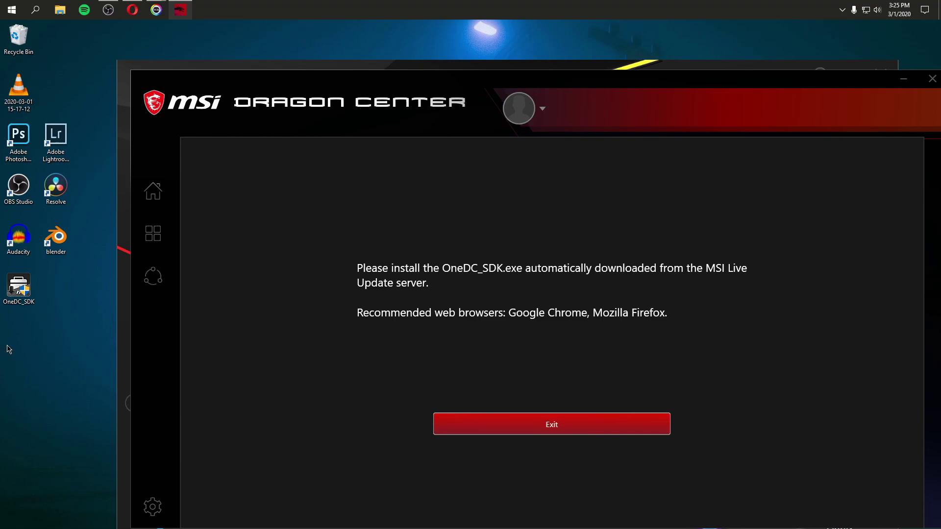
{"action": "right_click", "coordinate": [19, 290]}
{"action": "left_click", "coordinate": [19, 308]}
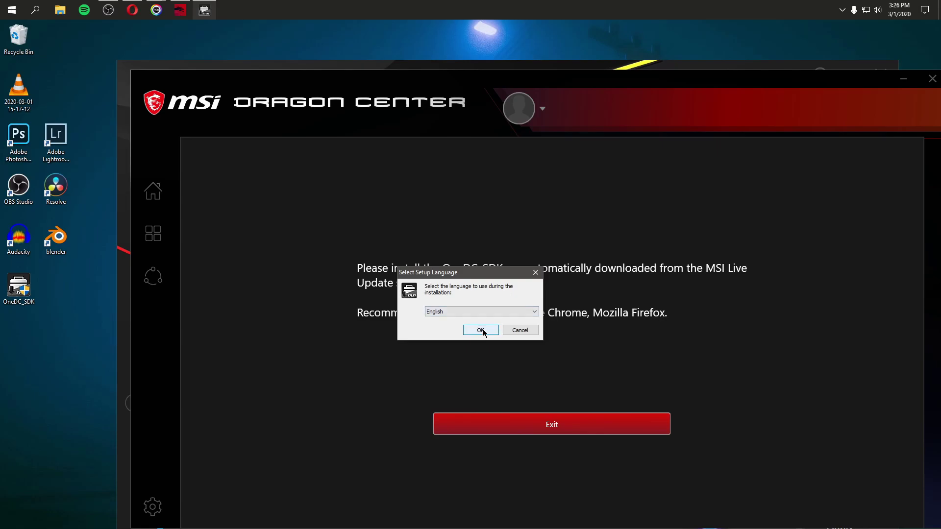
Install the MSI SDK in English, accepting the licence agreement, through to Finish
{"action": "left_click", "coordinate": [482, 331]}
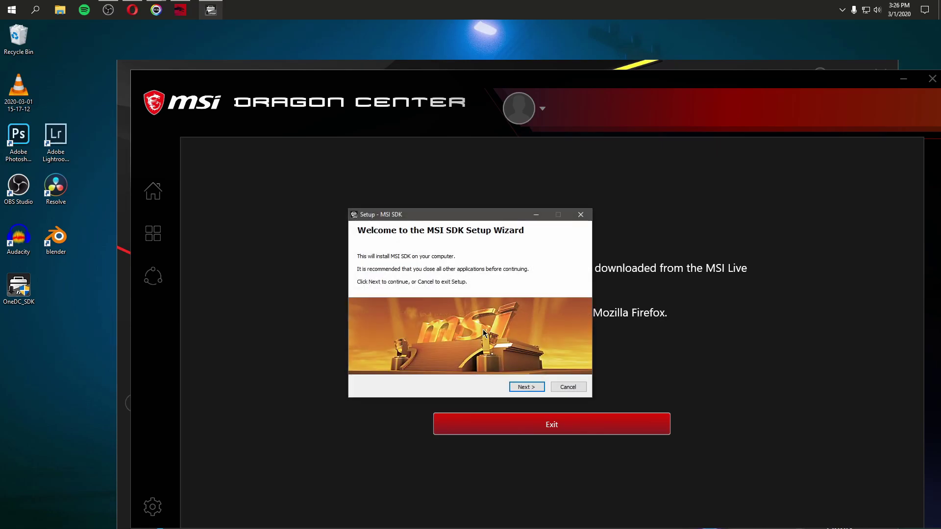
{"action": "left_click", "coordinate": [523, 386]}
{"action": "left_click", "coordinate": [371, 357]}
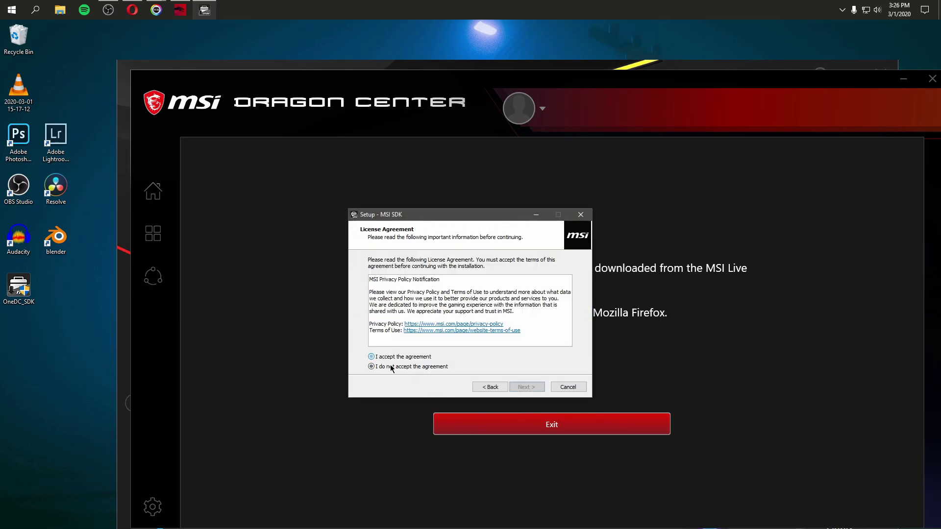
{"action": "left_click", "coordinate": [528, 387]}
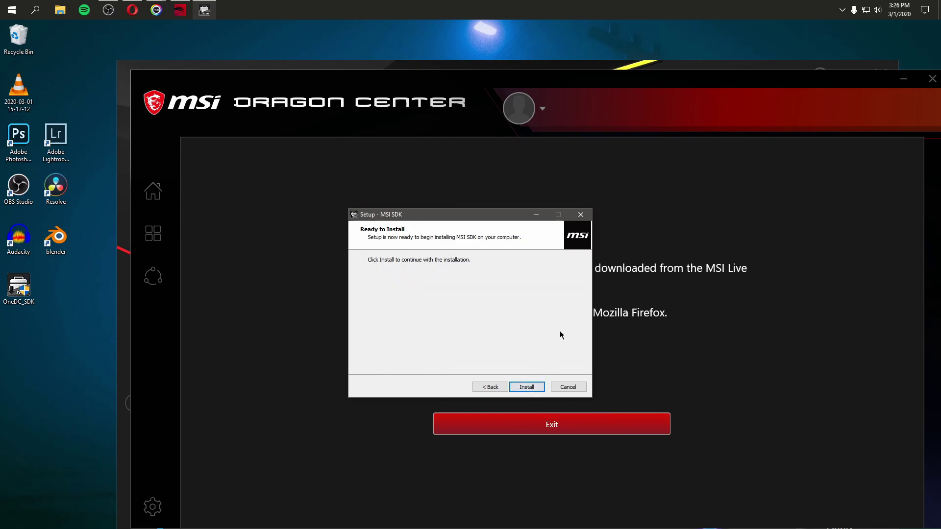
{"action": "left_click", "coordinate": [523, 387]}
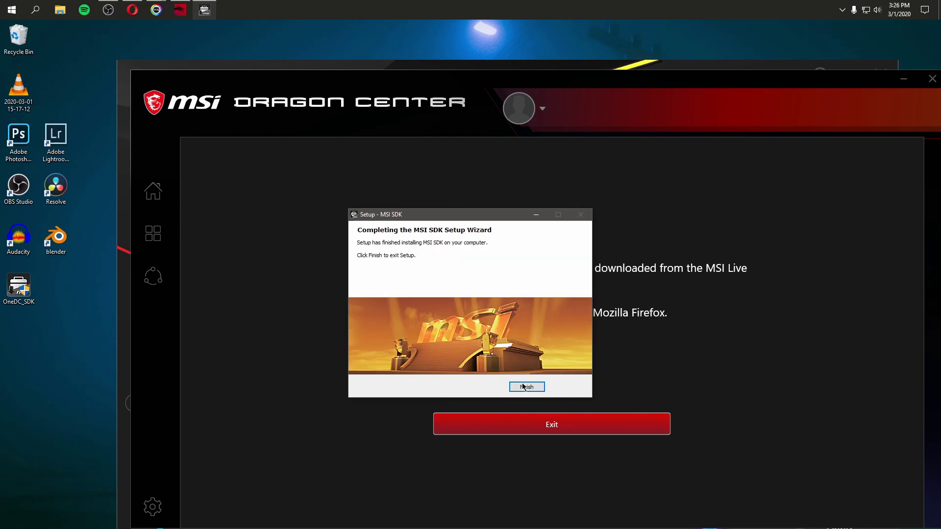
{"action": "left_click", "coordinate": [521, 387]}
{"action": "left_click_drag", "start_coordinate": [588, 93], "coordinate": [517, 99]}
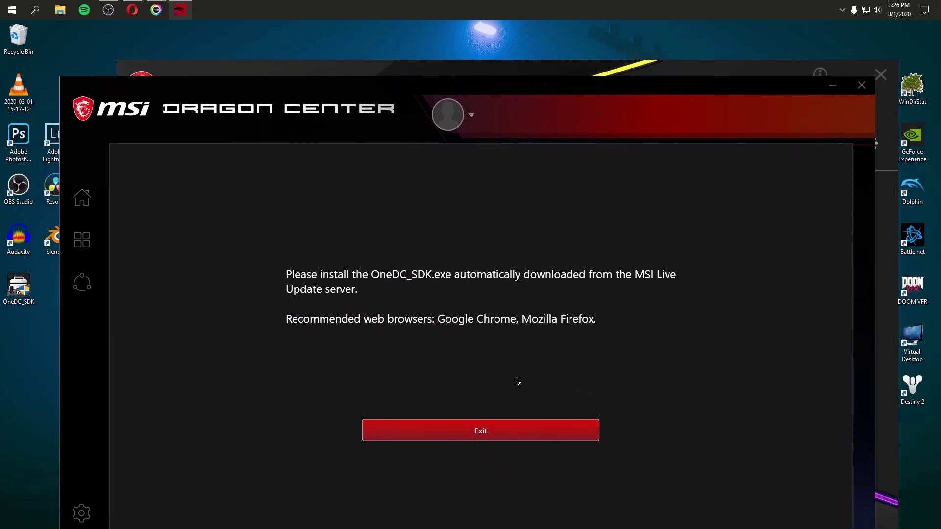
Exit Dragon Center and relaunch it from the Start menu's recently added apps
{"action": "left_click", "coordinate": [463, 436]}
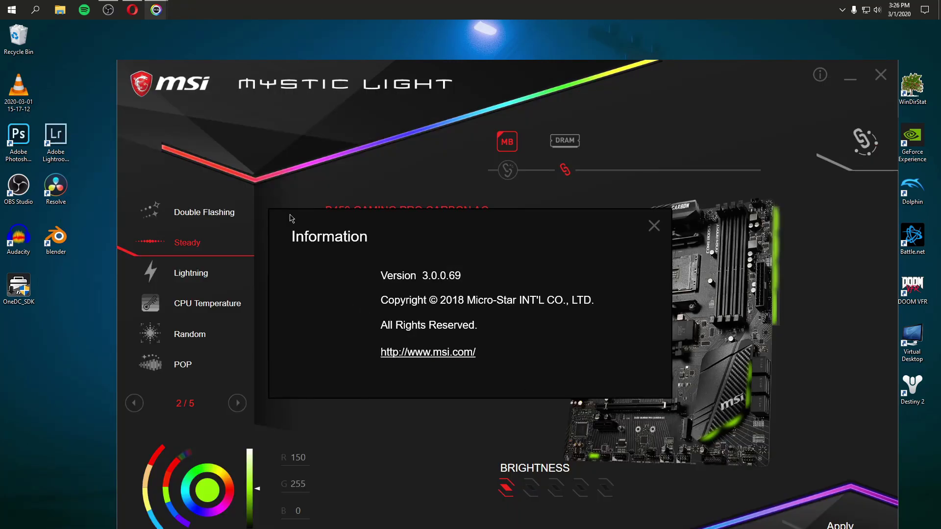
{"action": "left_click", "coordinate": [12, 13]}
{"action": "left_click", "coordinate": [54, 49]}
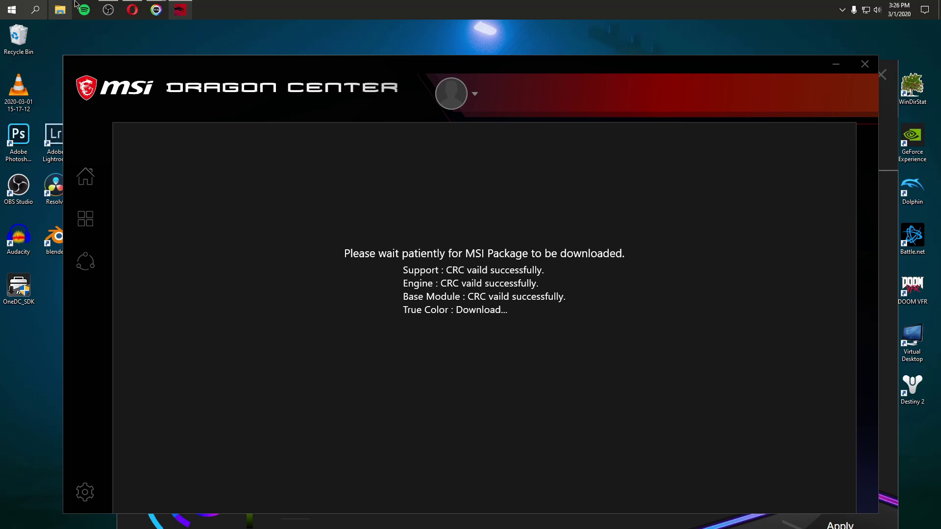
Close the Window_Information and standalone MSI MysticLight windows
{"action": "mouse_move", "coordinate": [156, 9]}
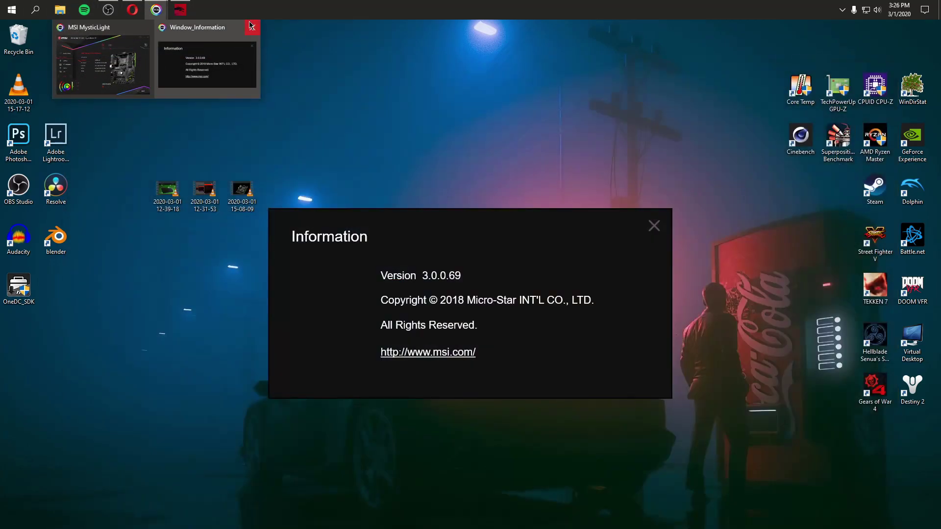
{"action": "left_click", "coordinate": [253, 27]}
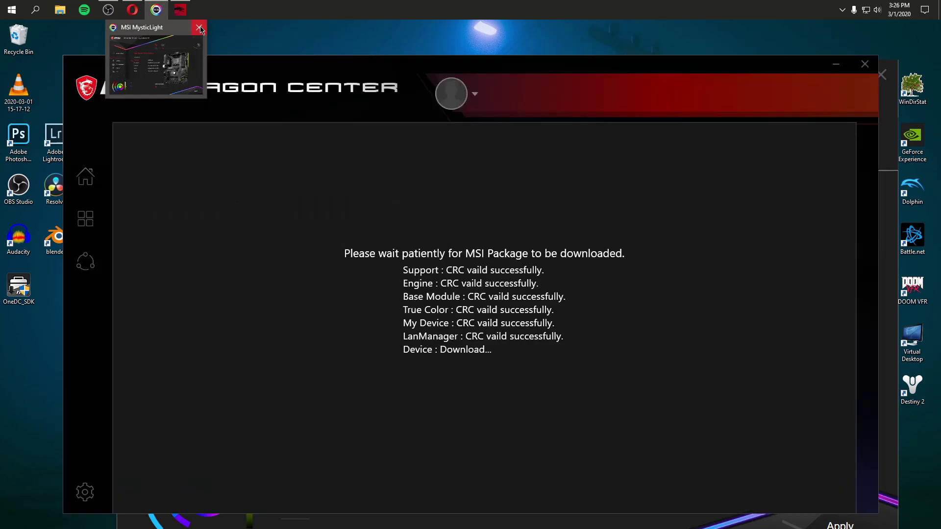
{"action": "left_click", "coordinate": [200, 27]}
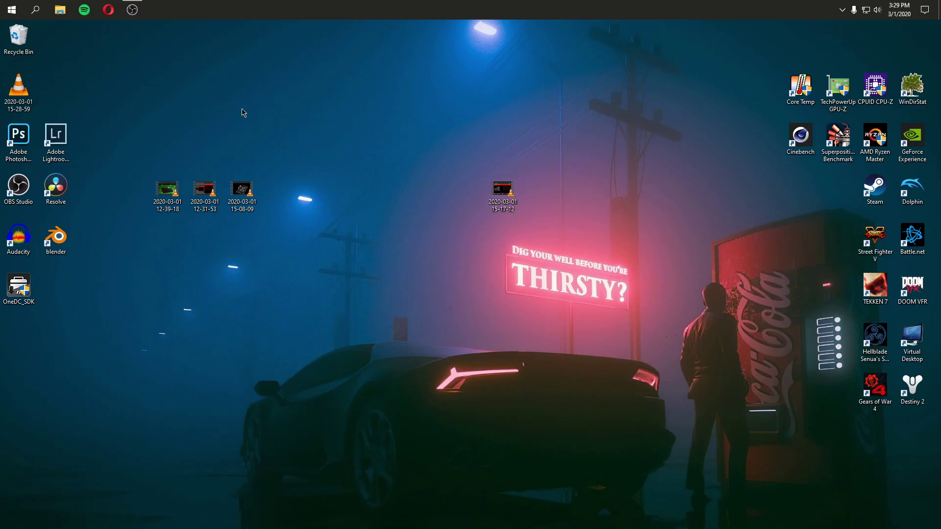
Open the Start menu and scroll the app list down to find Dragon Center
{"action": "left_click", "coordinate": [11, 9]}
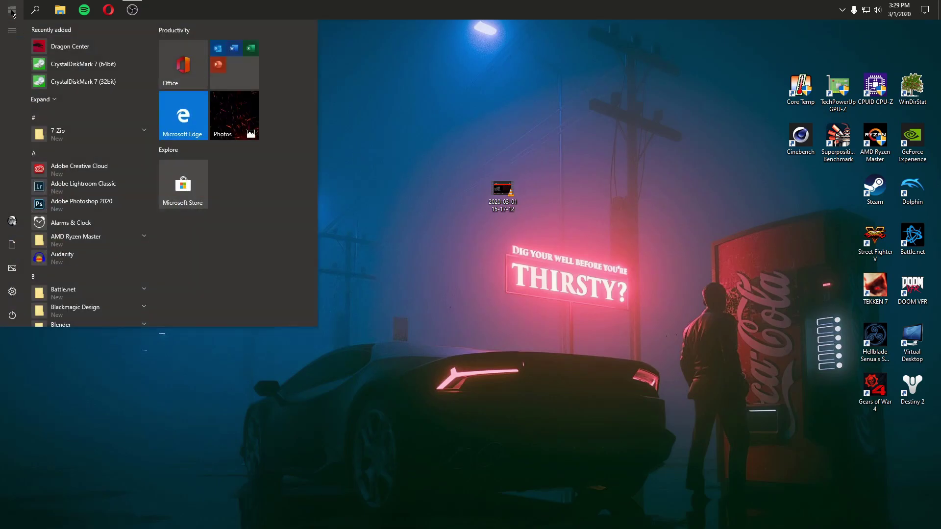
{"action": "scroll", "coordinate": [78, 58], "scroll_direction": "down", "scroll_amount": 1}
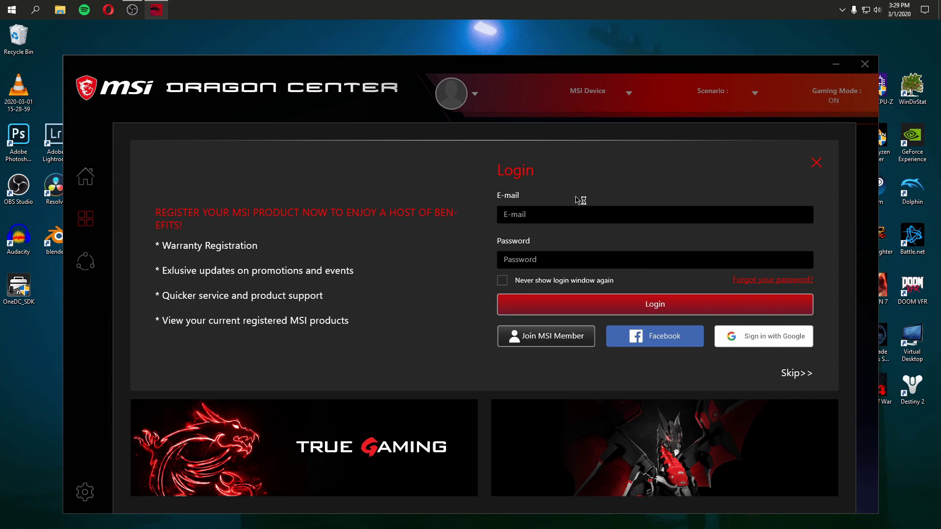
Sign in, then view Mystic Light for the motherboard, GK50 keyboard, all devices and the MSI device list
{"action": "left_click", "coordinate": [557, 212]}
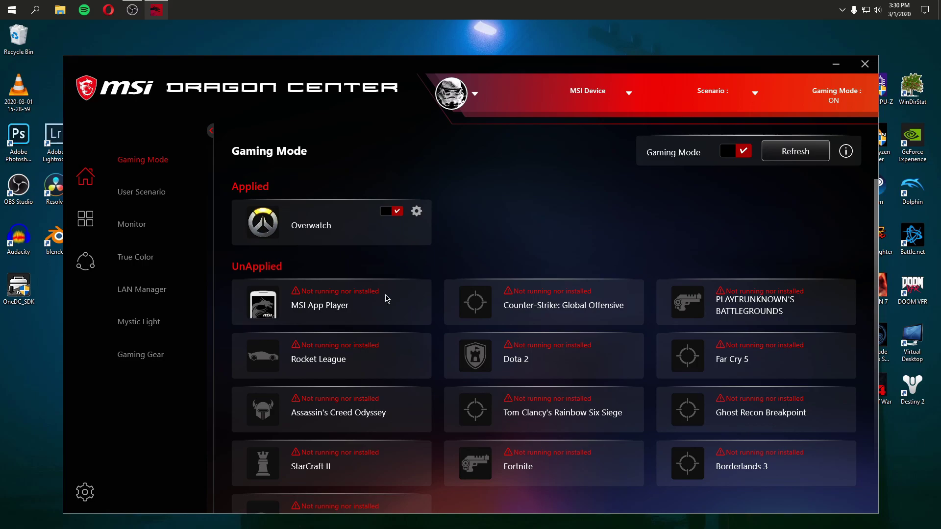
{"action": "left_click", "coordinate": [139, 322]}
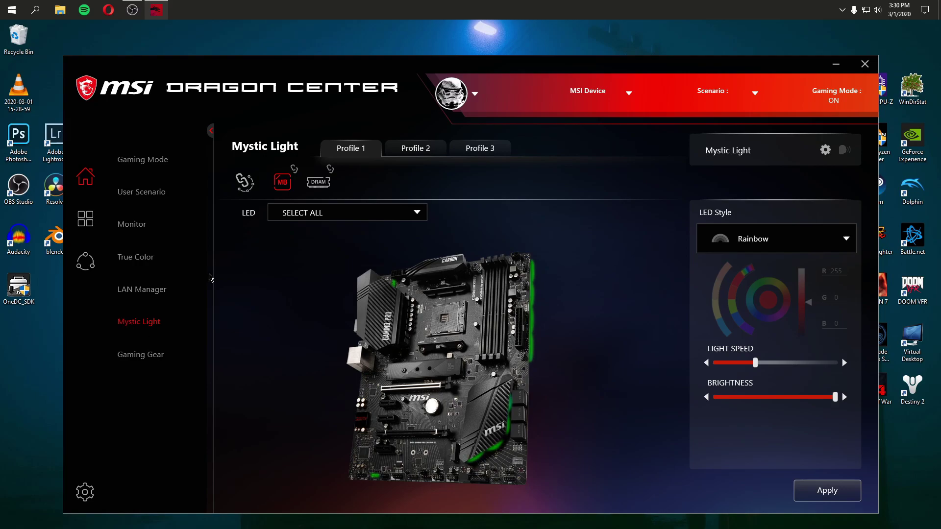
{"action": "left_click", "coordinate": [283, 184]}
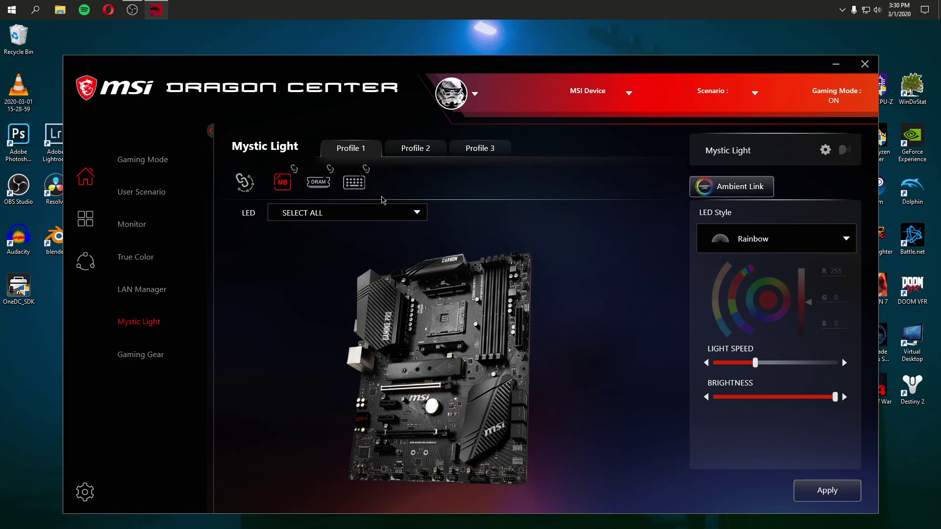
{"action": "left_click", "coordinate": [354, 182]}
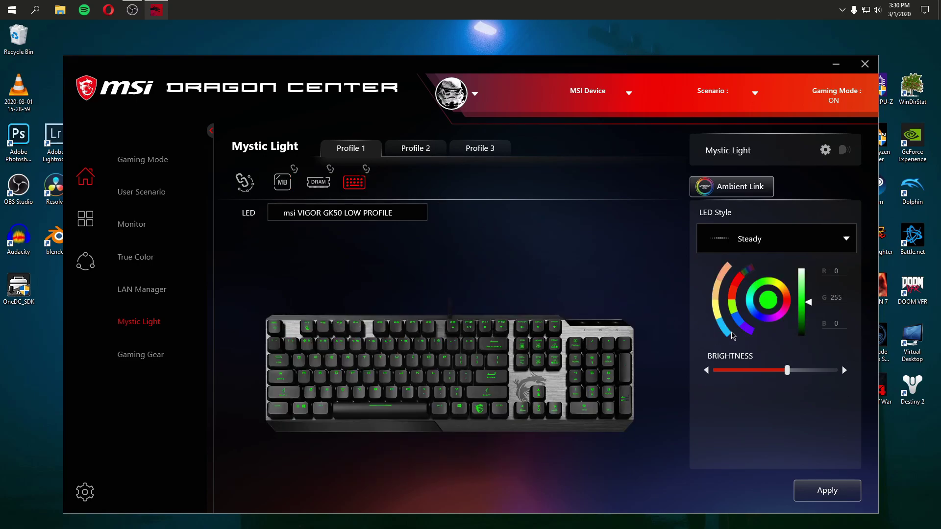
{"action": "left_click", "coordinate": [245, 183]}
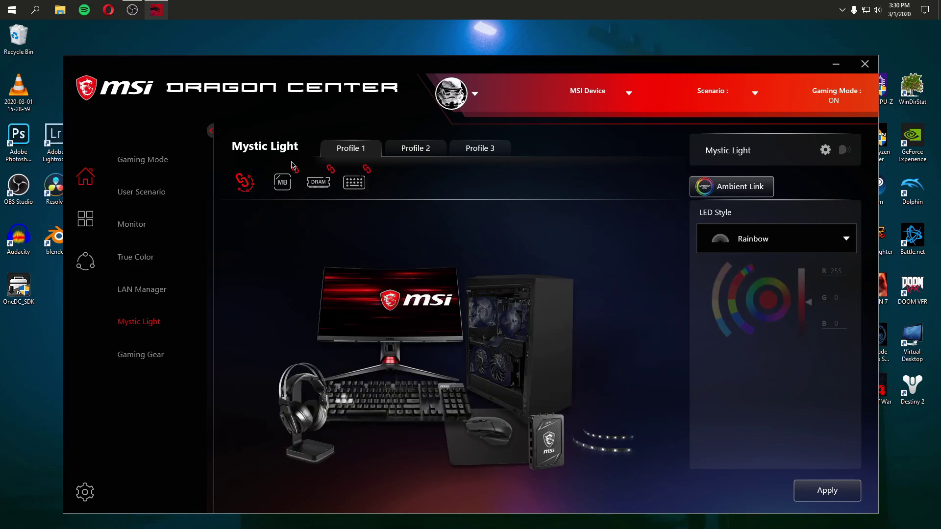
{"action": "left_click", "coordinate": [627, 95]}
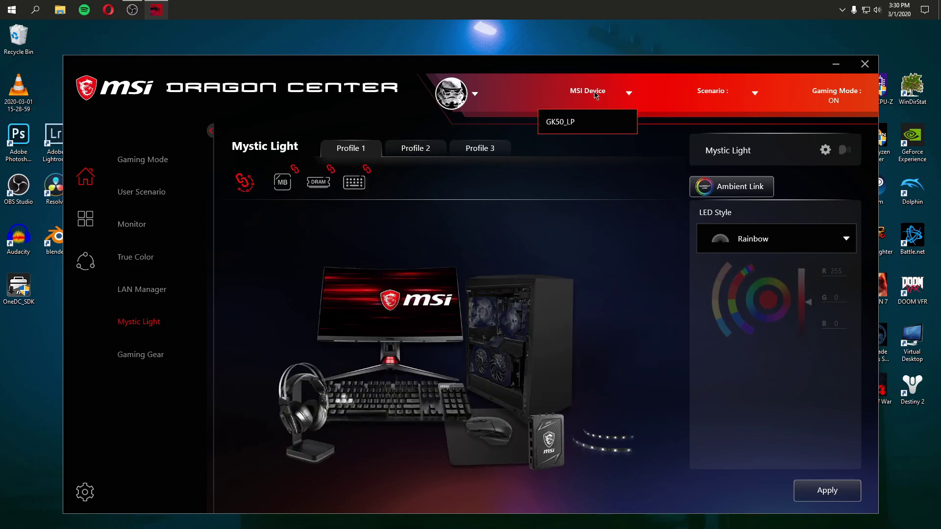
Browse the Gaming Mode, User Scenario and hardware Monitor pages, repositioning the window
{"action": "left_click", "coordinate": [154, 165]}
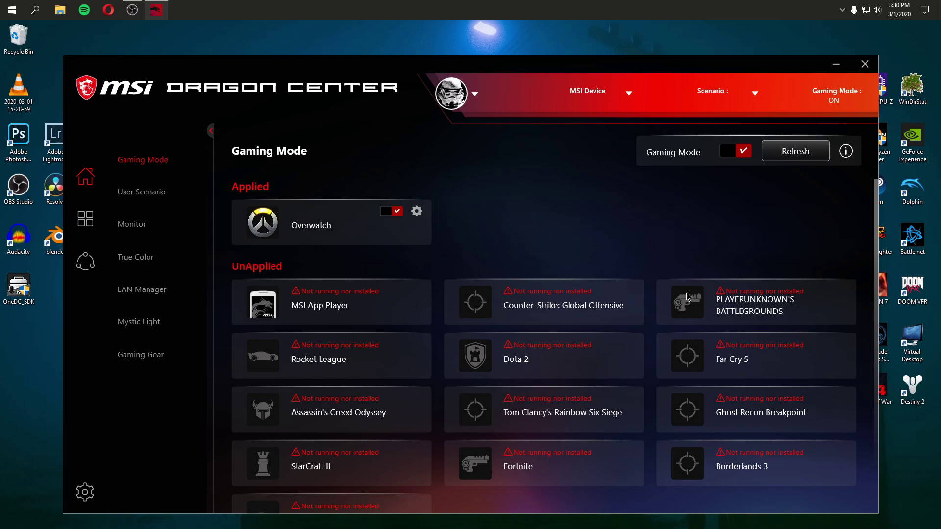
{"action": "left_click", "coordinate": [140, 193]}
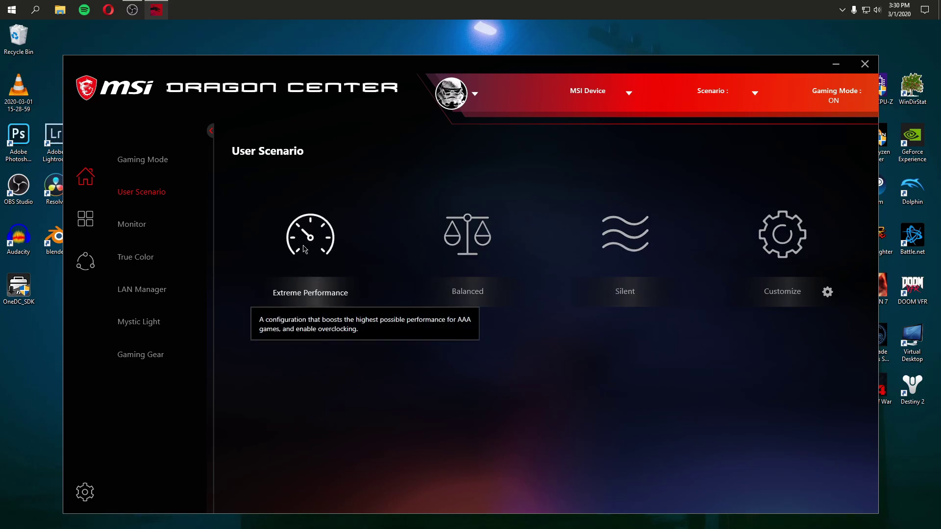
{"action": "left_click", "coordinate": [129, 223]}
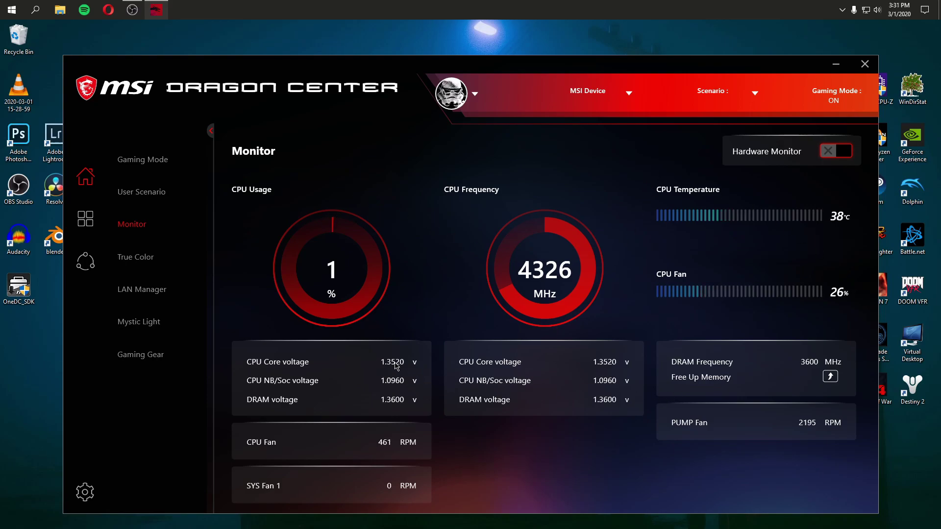
{"action": "left_click_drag", "start_coordinate": [724, 66], "coordinate": [617, 53]}
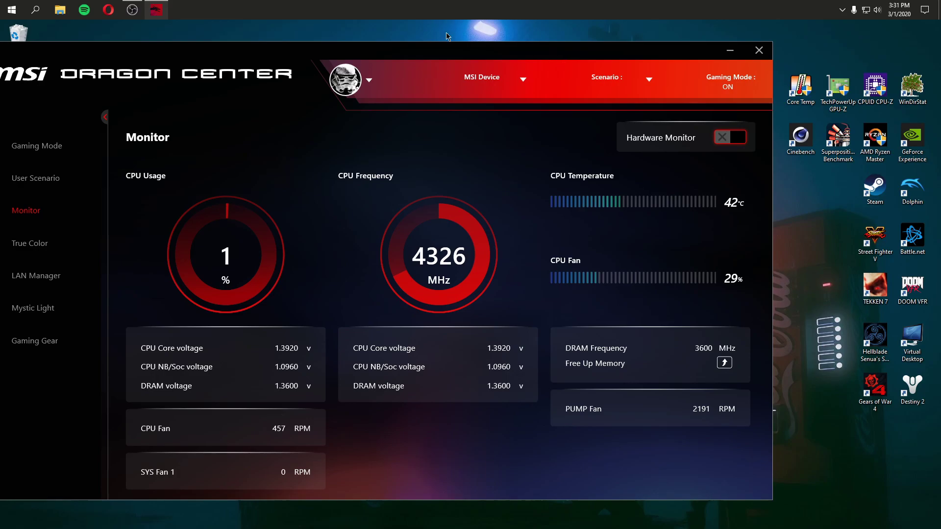
{"action": "left_click_drag", "start_coordinate": [440, 52], "coordinate": [531, 59]}
Check the True Color and LAN Manager pages, then open the Live Update driver list
{"action": "left_click", "coordinate": [122, 257]}
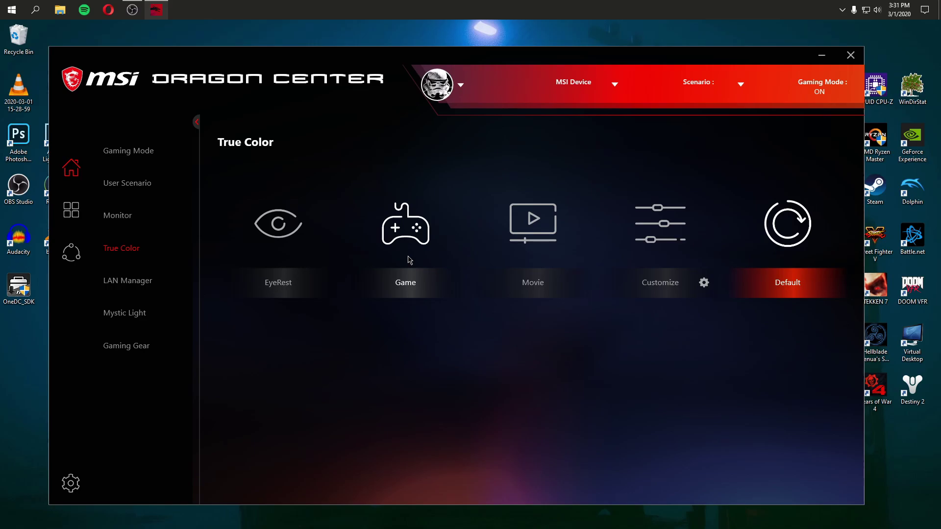
{"action": "left_click", "coordinate": [111, 291]}
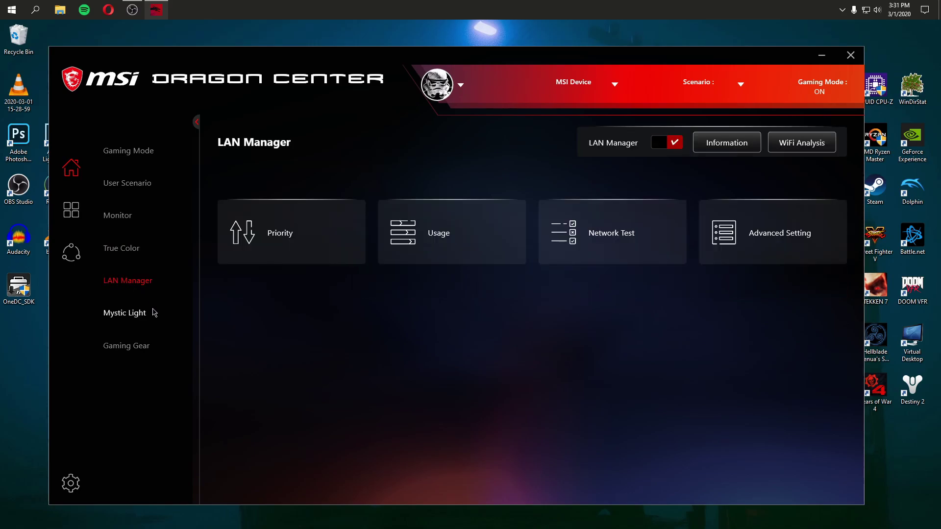
{"action": "left_click", "coordinate": [71, 217]}
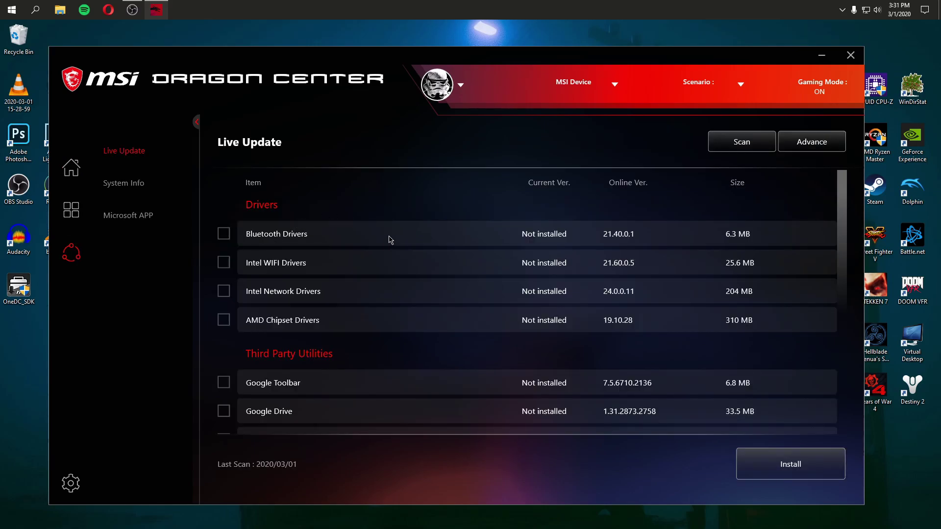
Scroll through the Live Update drivers and utilities, then go Home and open Mystic Light
{"action": "scroll", "coordinate": [395, 257], "scroll_direction": "down", "scroll_amount": 1}
{"action": "scroll", "coordinate": [394, 257], "scroll_direction": "down", "scroll_amount": 1}
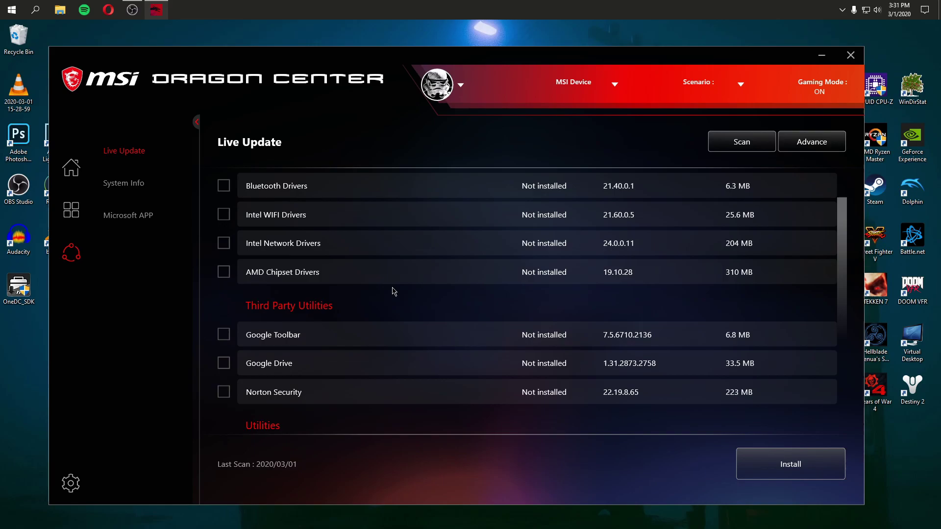
{"action": "scroll", "coordinate": [392, 292], "scroll_direction": "down", "scroll_amount": 1}
{"action": "scroll", "coordinate": [381, 305], "scroll_direction": "down", "scroll_amount": 2}
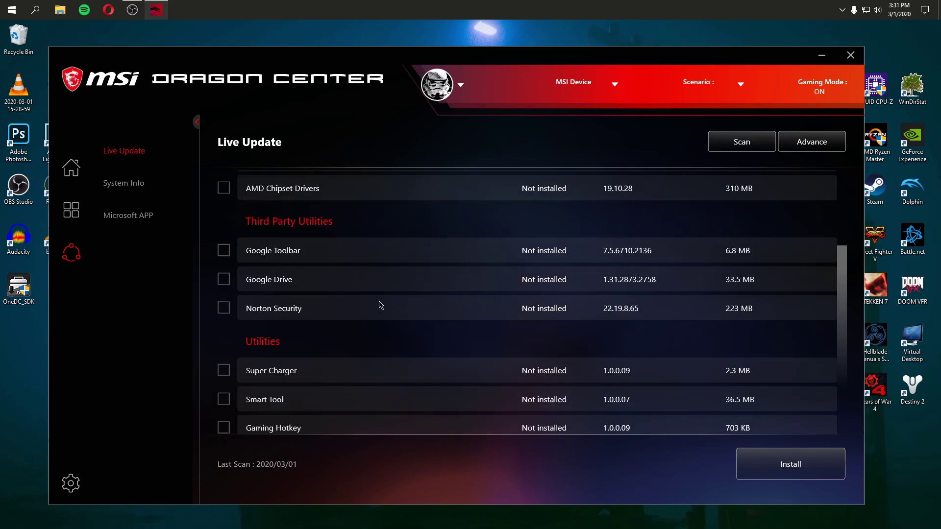
{"action": "scroll", "coordinate": [381, 306], "scroll_direction": "down", "scroll_amount": 2}
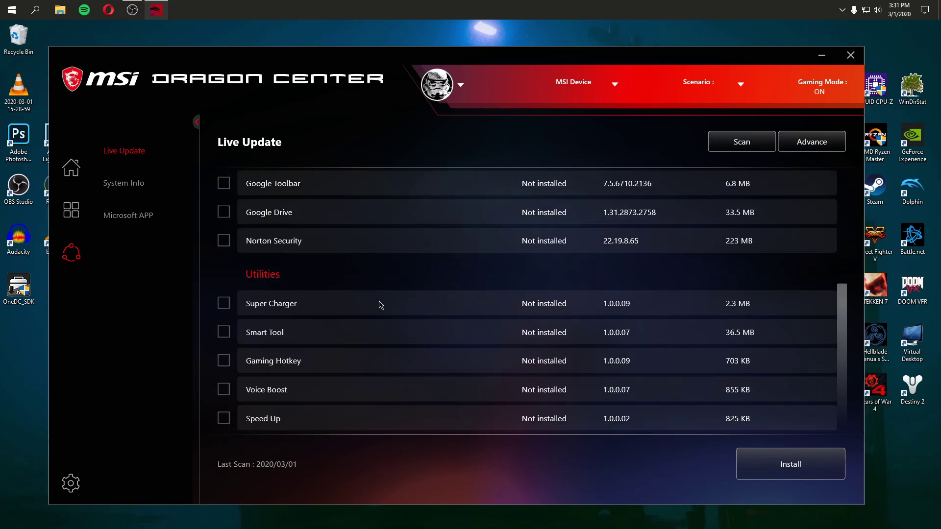
{"action": "scroll", "coordinate": [267, 310], "scroll_direction": "up", "scroll_amount": 5}
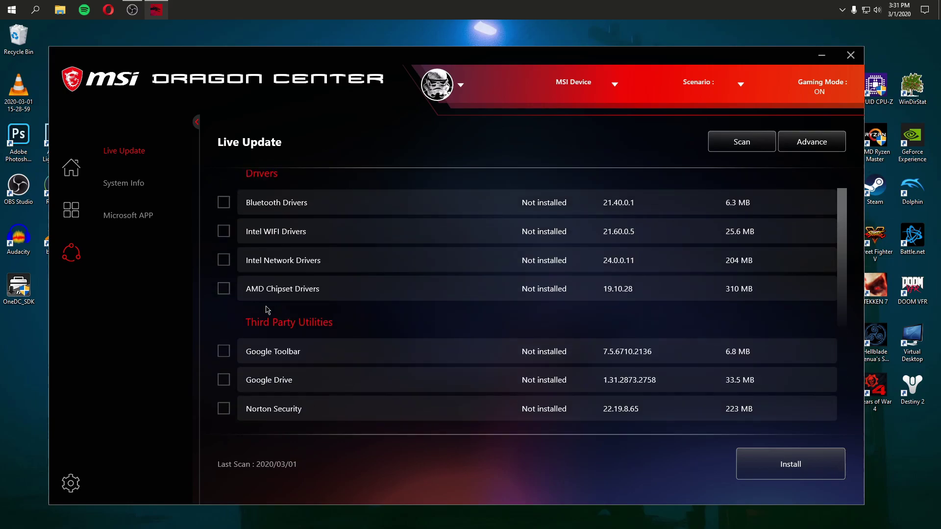
{"action": "scroll", "coordinate": [267, 310], "scroll_direction": "up", "scroll_amount": 3}
{"action": "left_click", "coordinate": [71, 167]}
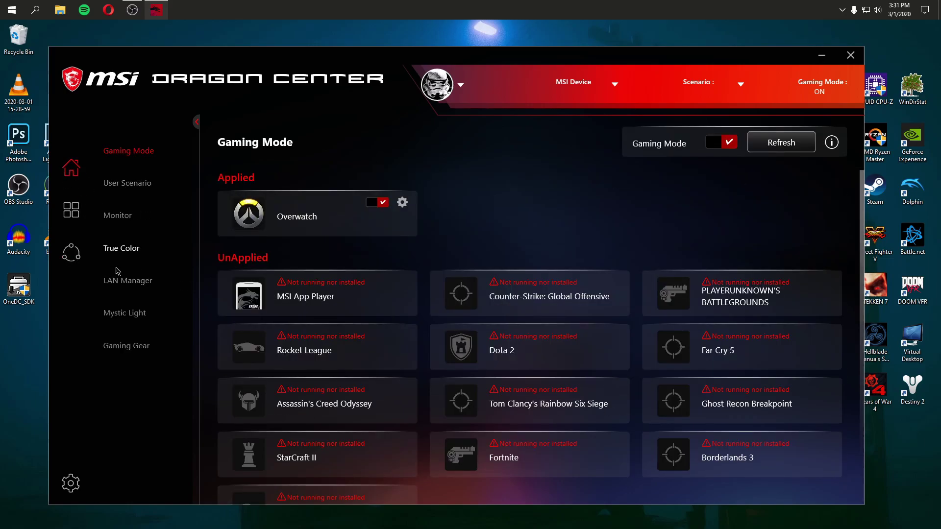
{"action": "left_click", "coordinate": [124, 317]}
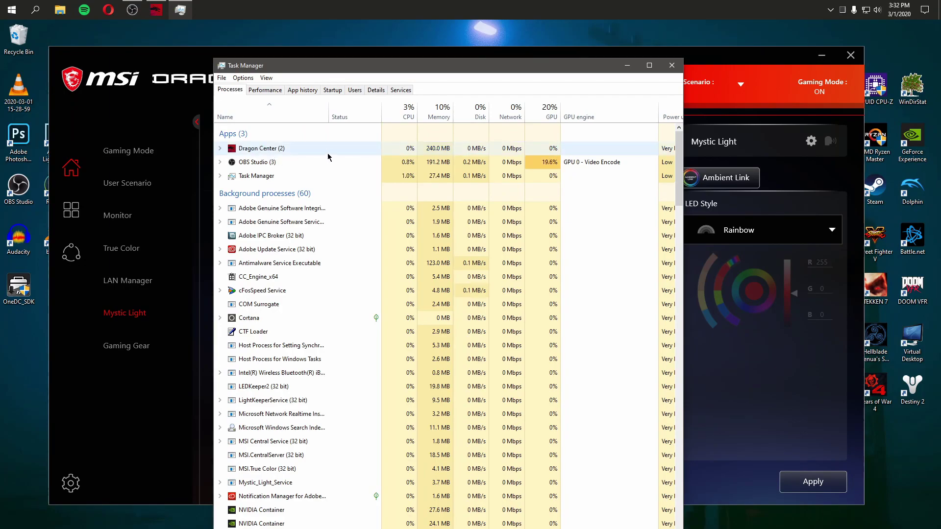
Check CPU and Memory graphs in Task Manager, then confirm Dragon Center uses about 239.7 MB
{"action": "left_click", "coordinate": [269, 91]}
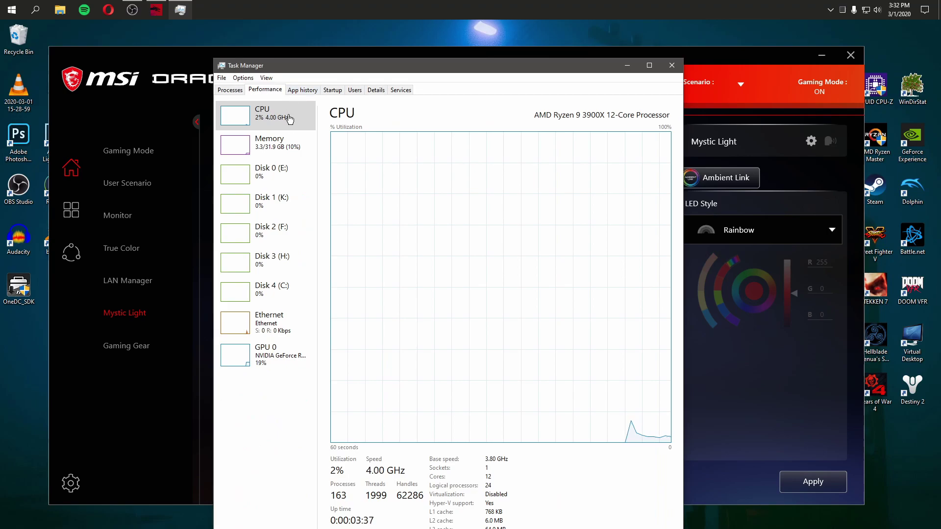
{"action": "left_click", "coordinate": [268, 141]}
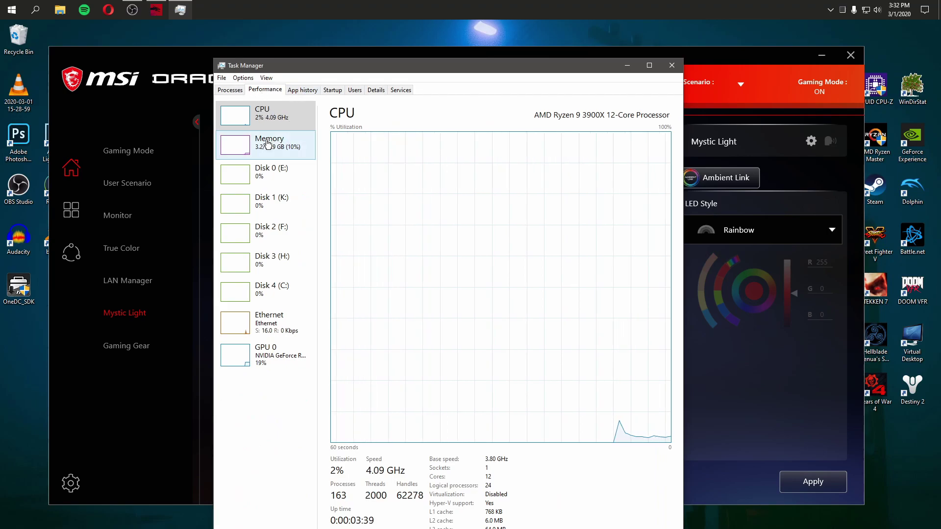
{"action": "left_click", "coordinate": [228, 91]}
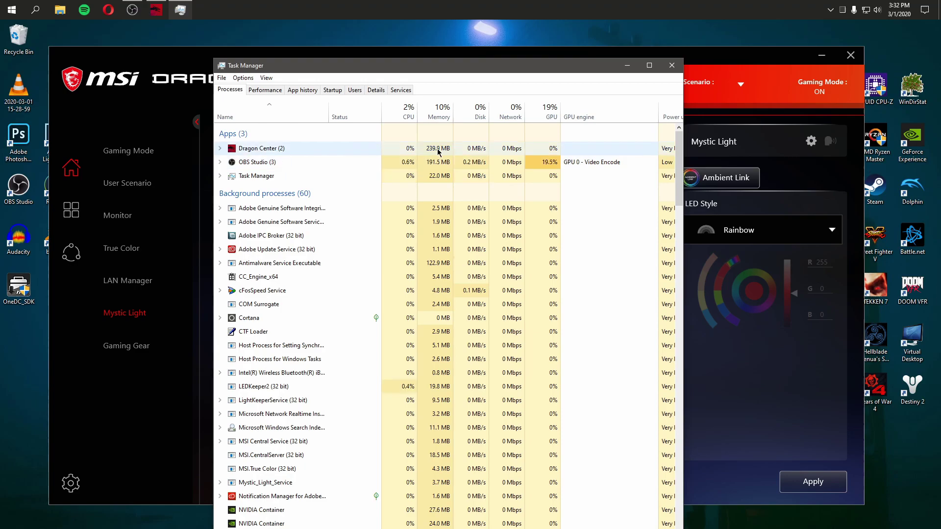
{"action": "left_click", "coordinate": [740, 57]}
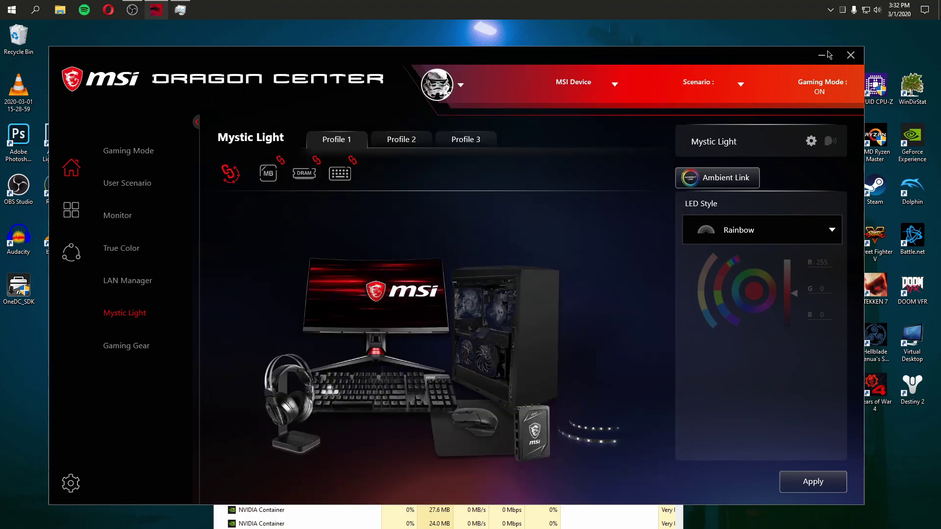
Close the Dragon Center window so it keeps running as a background process
{"action": "left_click", "coordinate": [851, 55]}
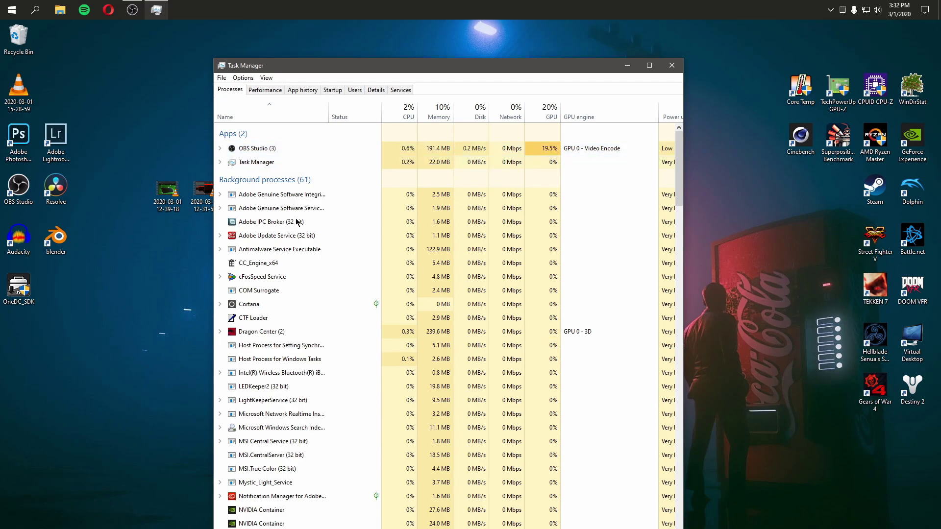